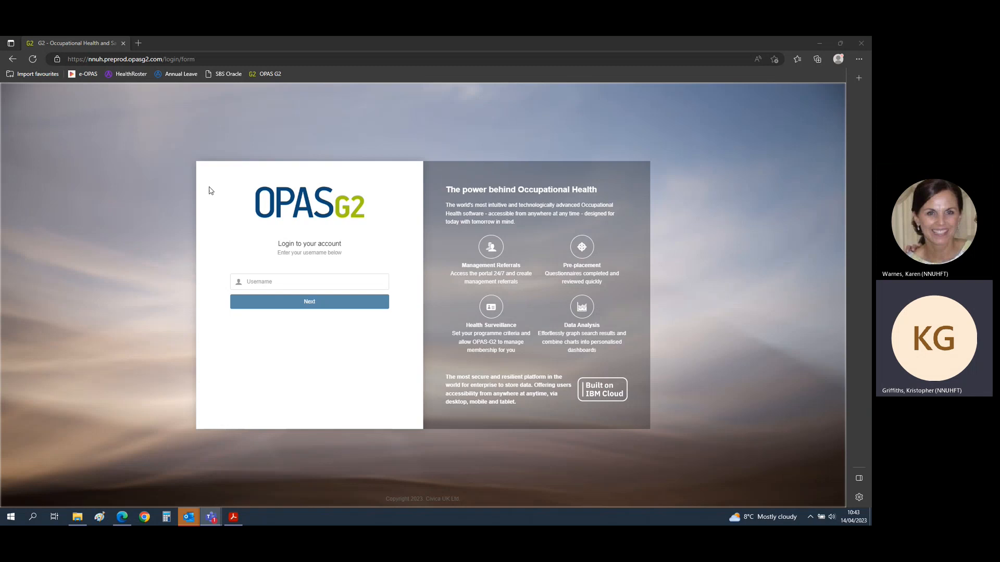
# Step: Enter NNUH.HR as the login username and proceed to the password stage
pyautogui.click(309, 282)
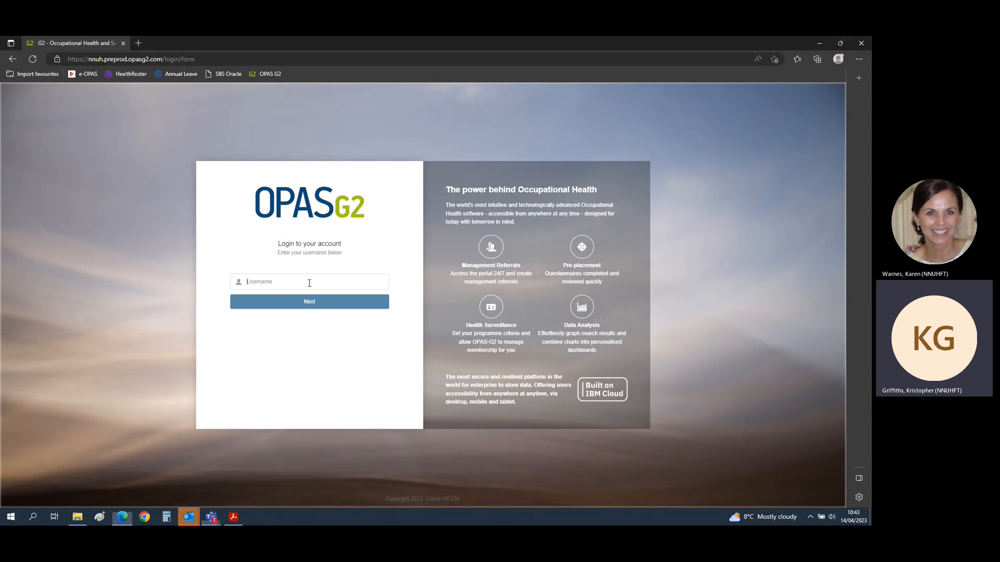
pyautogui.write('NNUH')
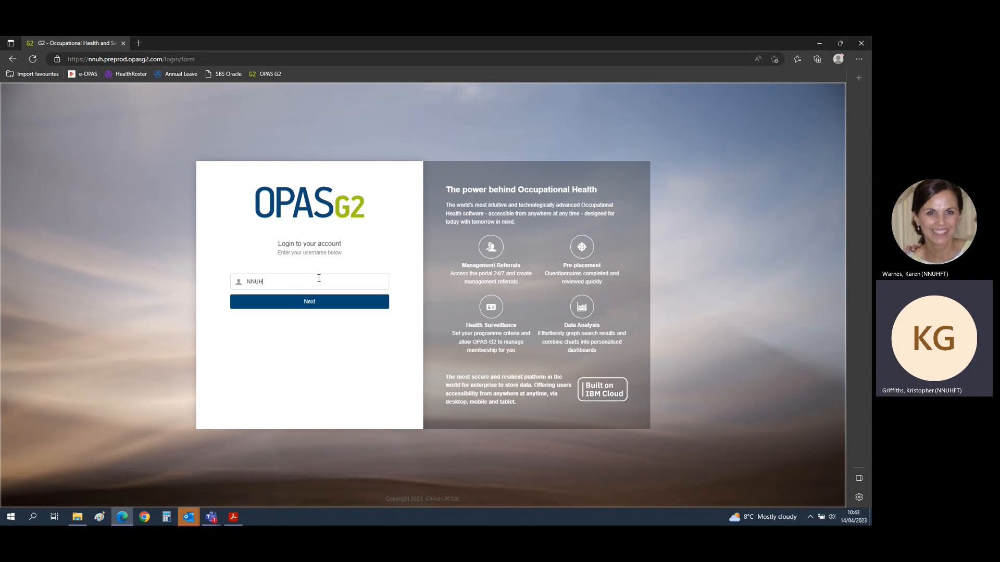
pyautogui.write('.HR')
pyautogui.click(317, 311)
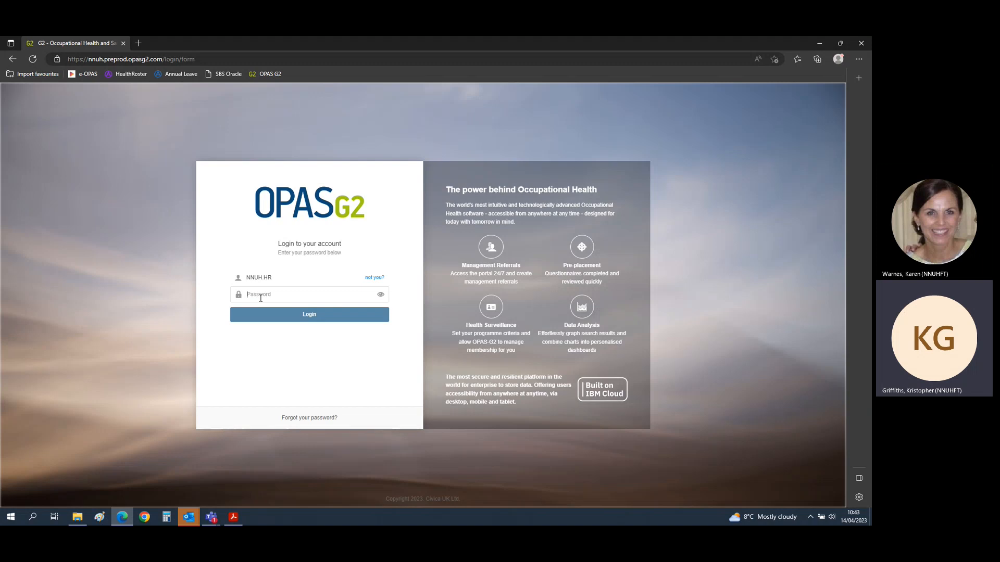
# Step: Enter the account password and log in
pyautogui.write('••')
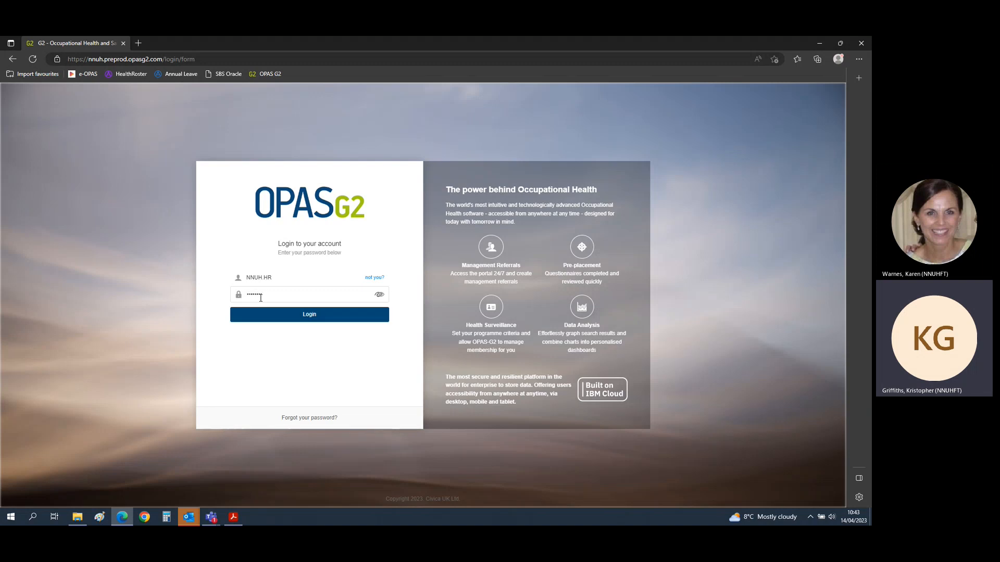
pyautogui.press('BackSpace')
pyautogui.press('BackSpace')
pyautogui.press('BackSpace')
pyautogui.press('BackSpace')
pyautogui.press('BackSpace')
pyautogui.write('•••')
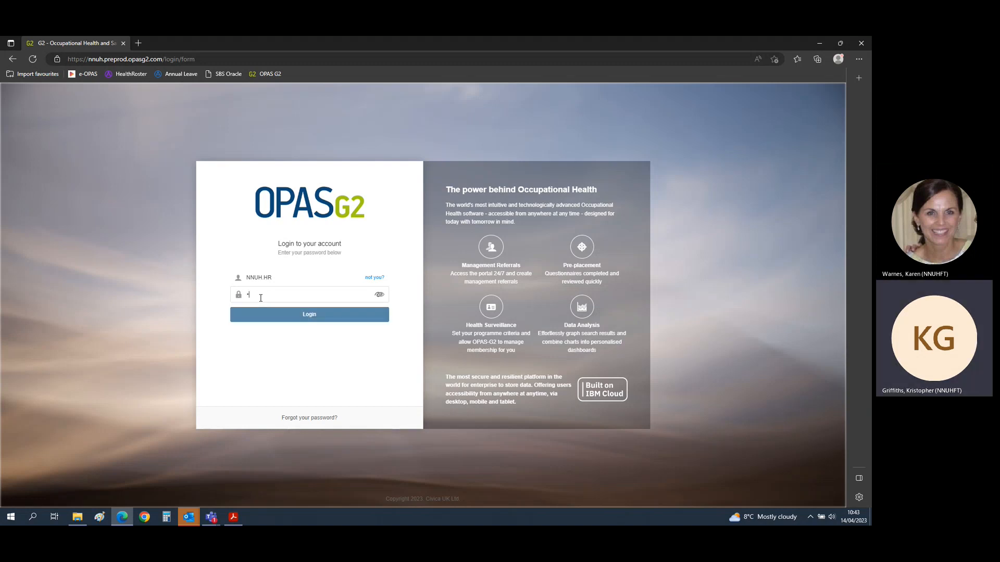
pyautogui.write('••')
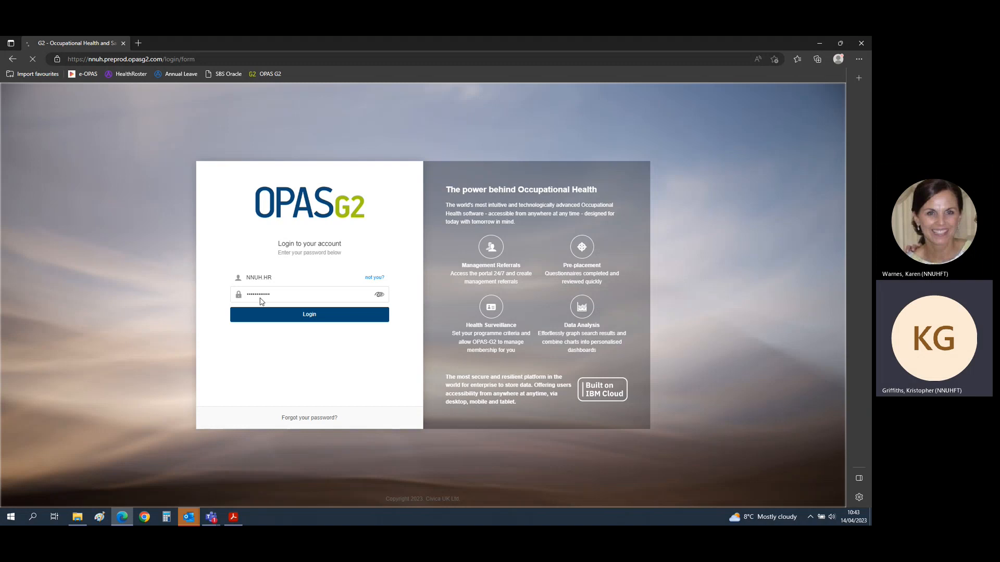
pyautogui.press('Return')
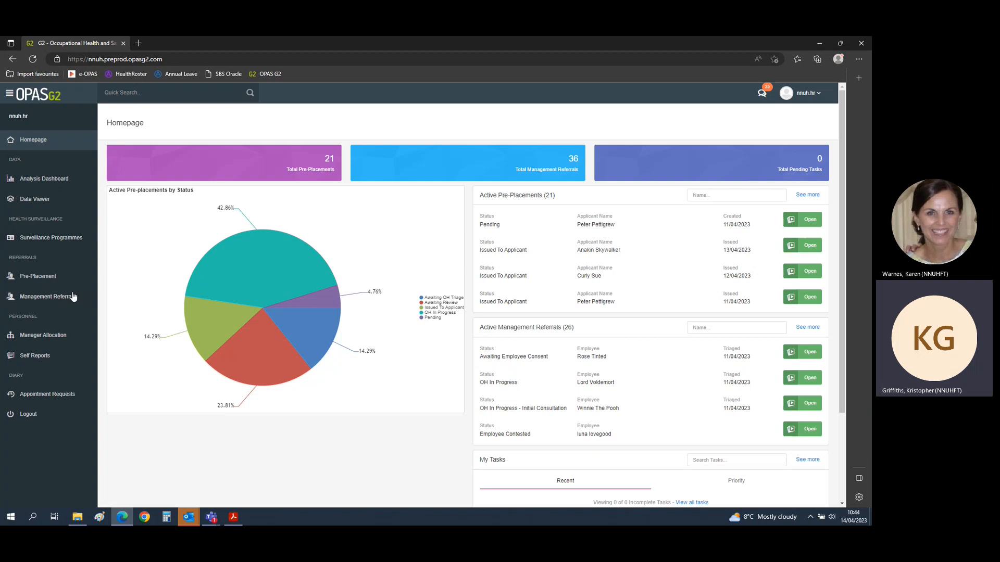
# Step: Open the Management Referral dashboard and collapse its Recently Finished and In Progress sections
pyautogui.click(63, 304)
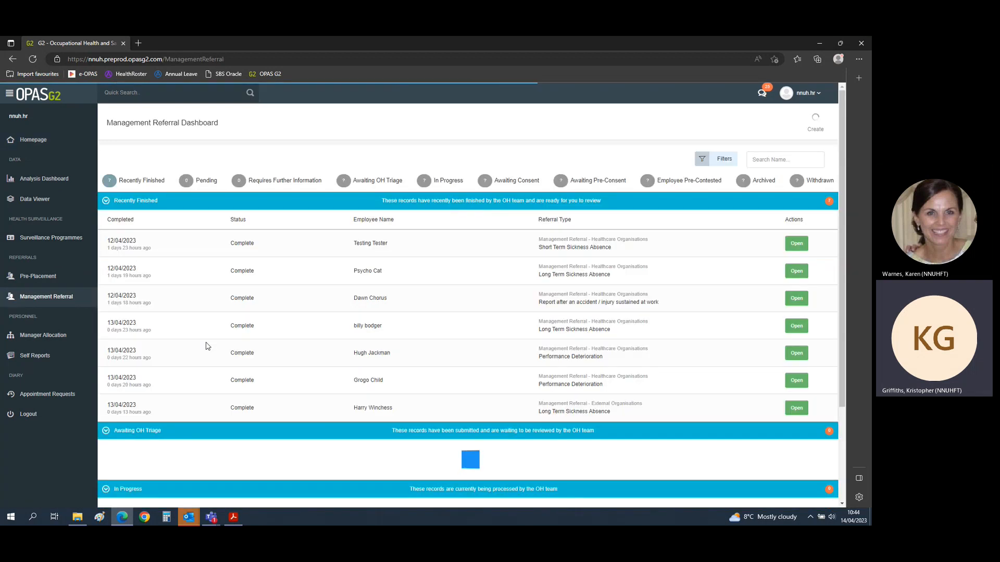
pyautogui.click(106, 202)
pyautogui.click(105, 219)
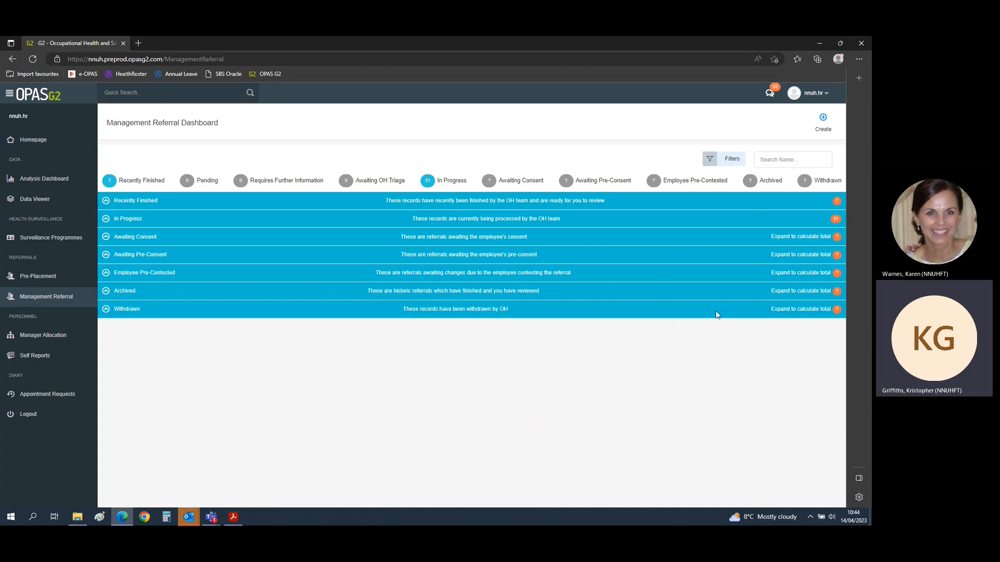
# Step: Create a new referral using the Management Referral - External Organisations form
pyautogui.click(823, 125)
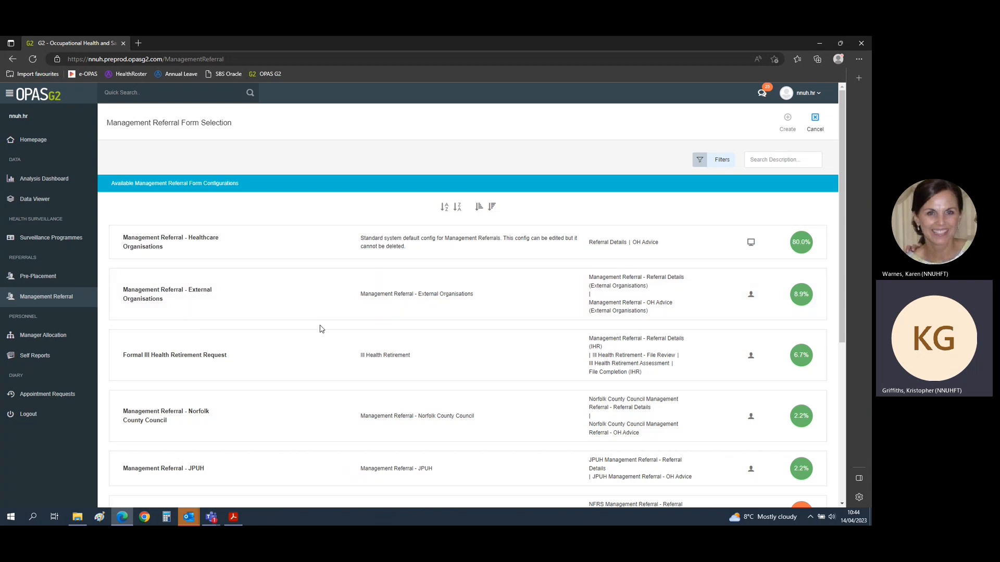
pyautogui.click(247, 304)
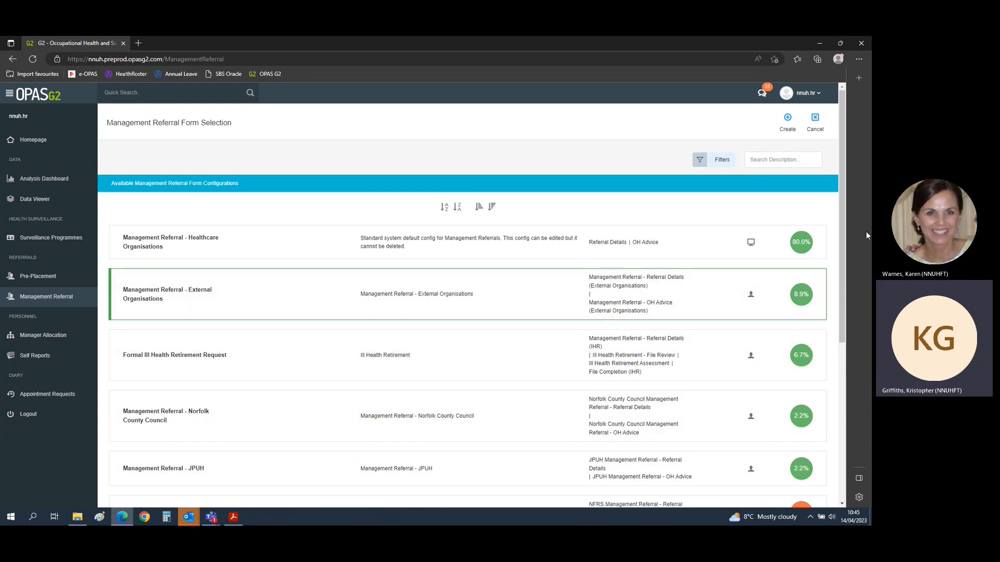
pyautogui.click(788, 129)
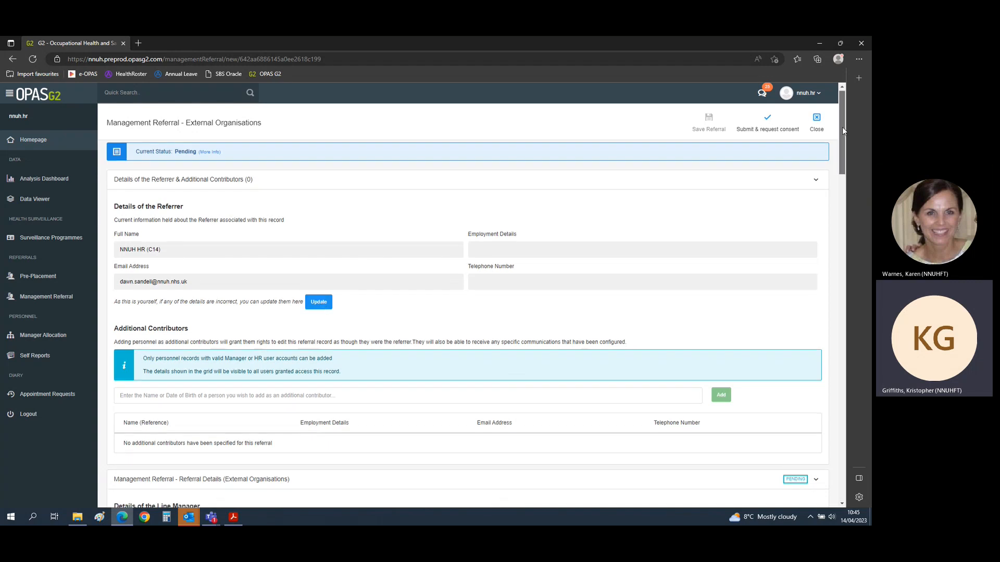
# Step: Review the form's contributor, line manager and employee sections, and the available referral types without choosing one
pyautogui.moveTo(842, 126); pyautogui.dragTo(844, 152)
pyautogui.hotkey('alt', 'Tab')
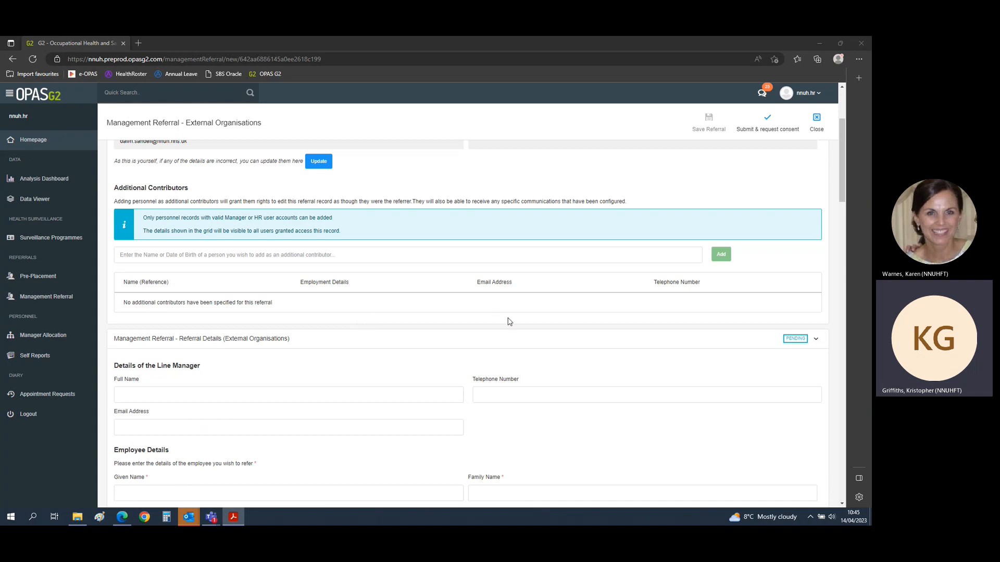
pyautogui.scroll(-4, 437, 324)
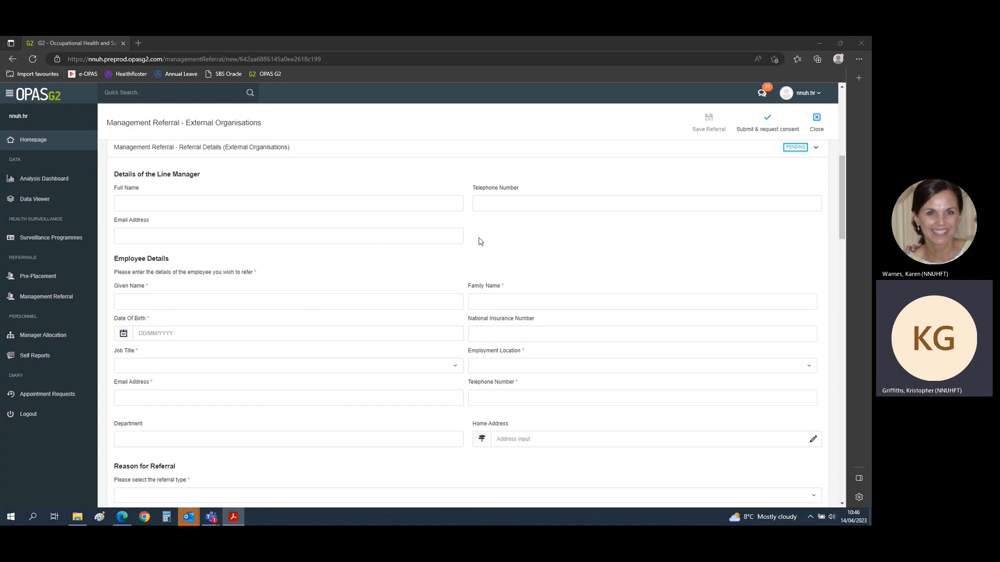
pyautogui.scroll(-1, 482, 239)
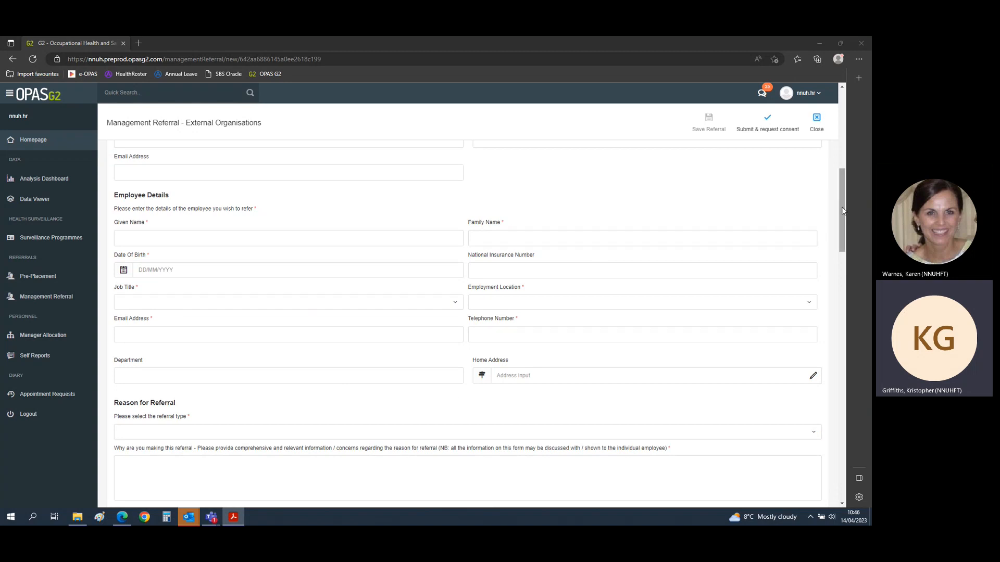
pyautogui.moveTo(842, 204); pyautogui.dragTo(842, 208)
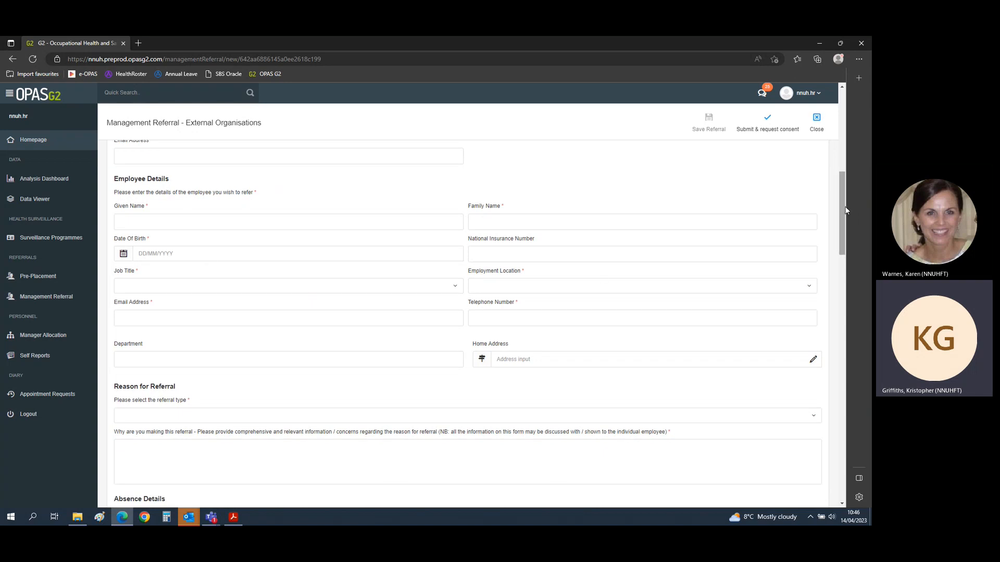
pyautogui.moveTo(842, 205); pyautogui.dragTo(837, 264)
pyautogui.click(510, 182)
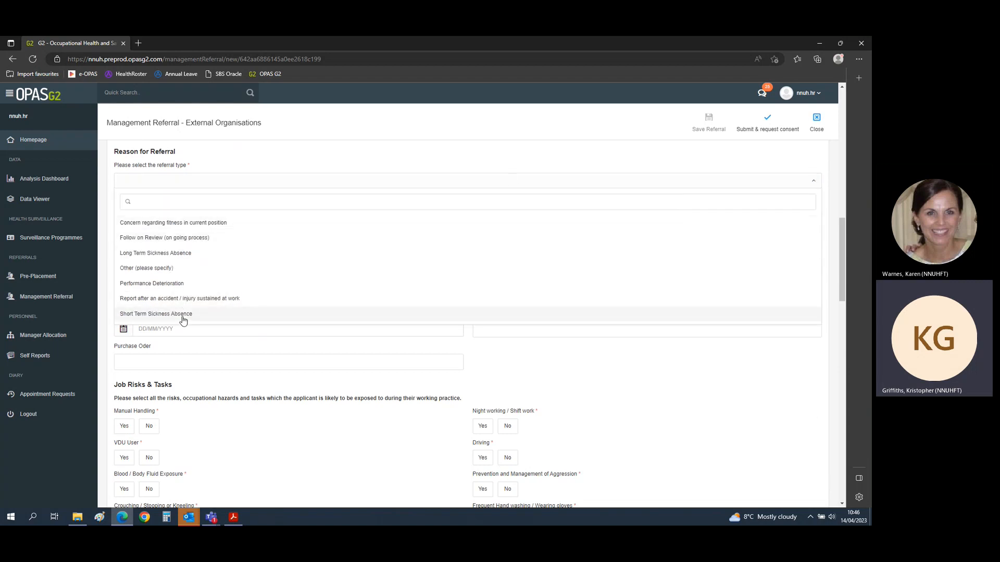
pyautogui.click(250, 351)
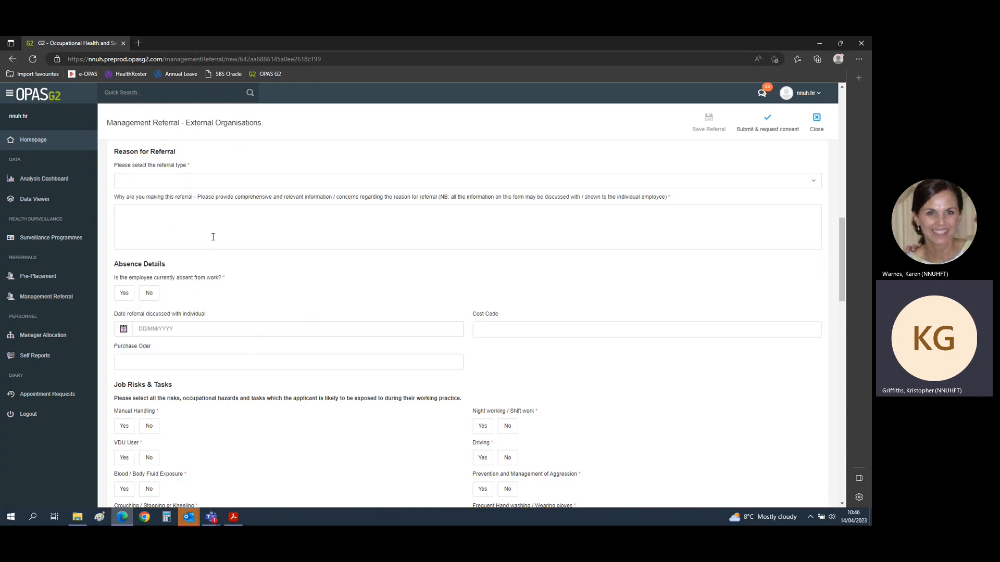
pyautogui.hotkey('alt', 'Tab')
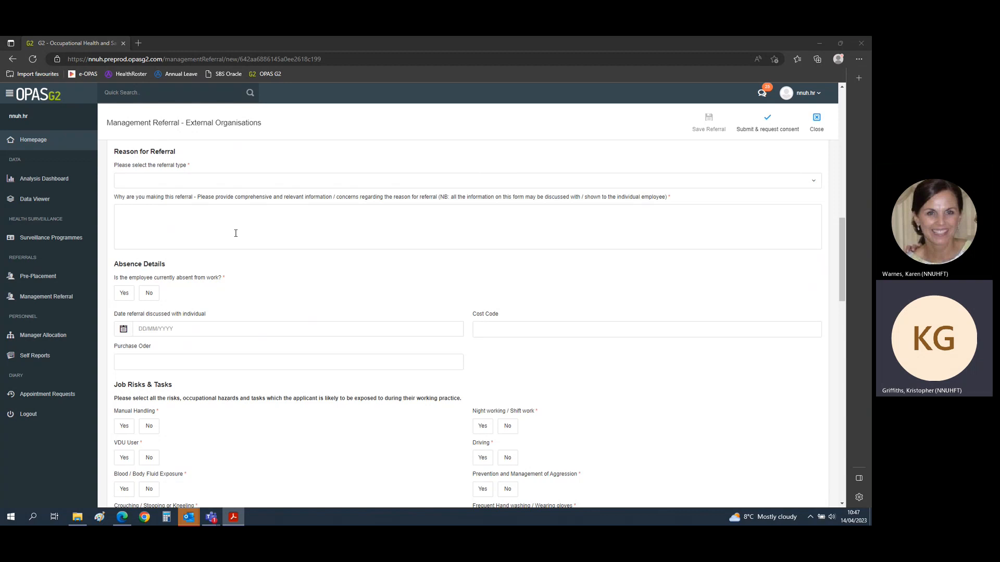
# Step: Review the form's absence details, job risks and tasks, and questions for advice required from Occupational Health
pyautogui.scroll(-1, 305, 379)
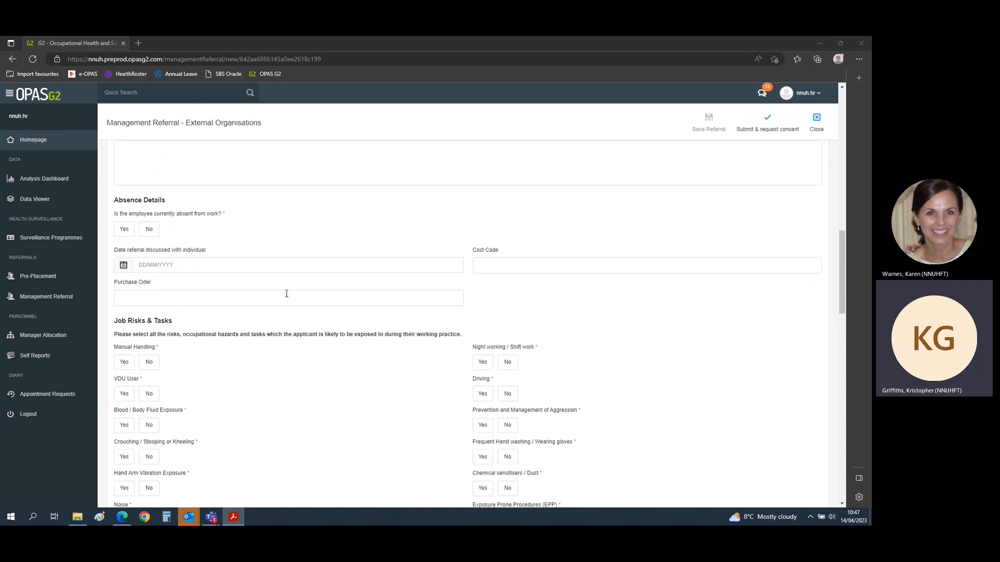
pyautogui.scroll(-1, 363, 369)
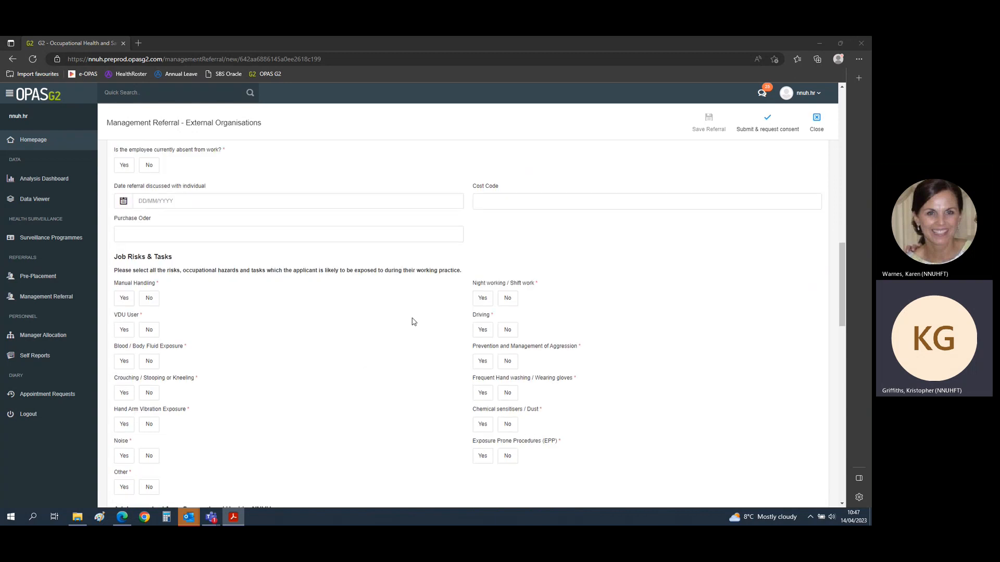
pyautogui.scroll(-3, 413, 322)
pyautogui.scroll(2, 225, 245)
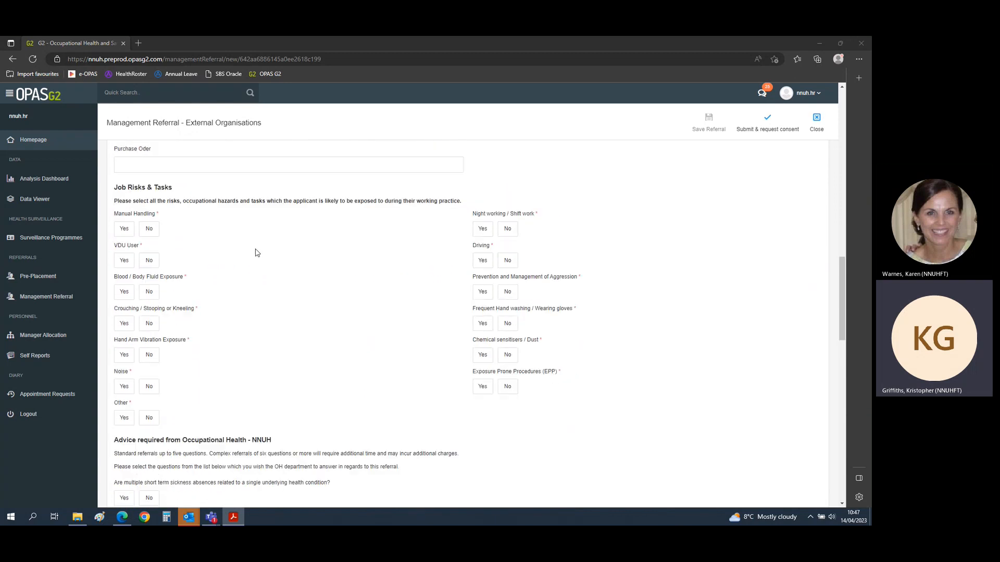
pyautogui.scroll(-3, 362, 335)
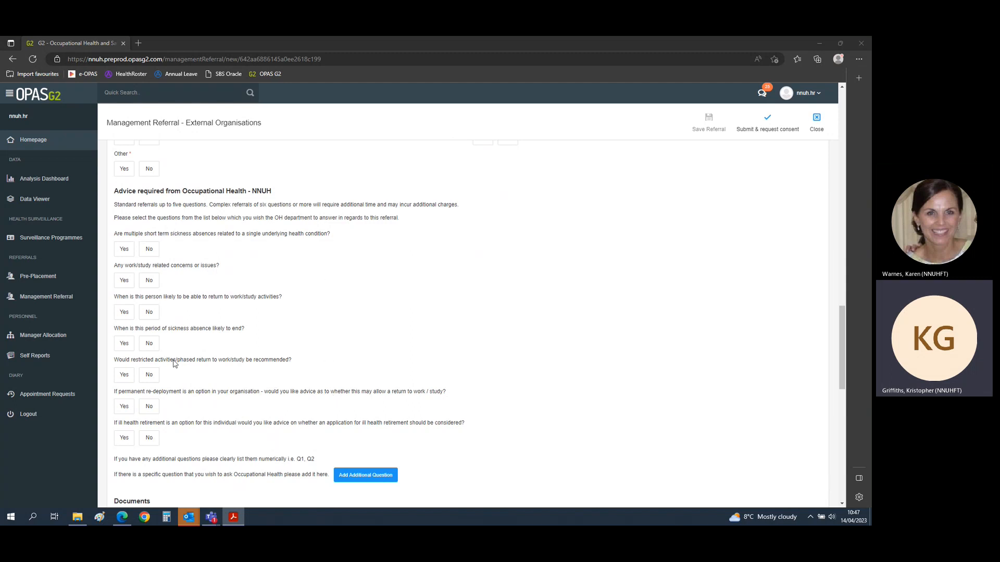
pyautogui.scroll(-1, 512, 368)
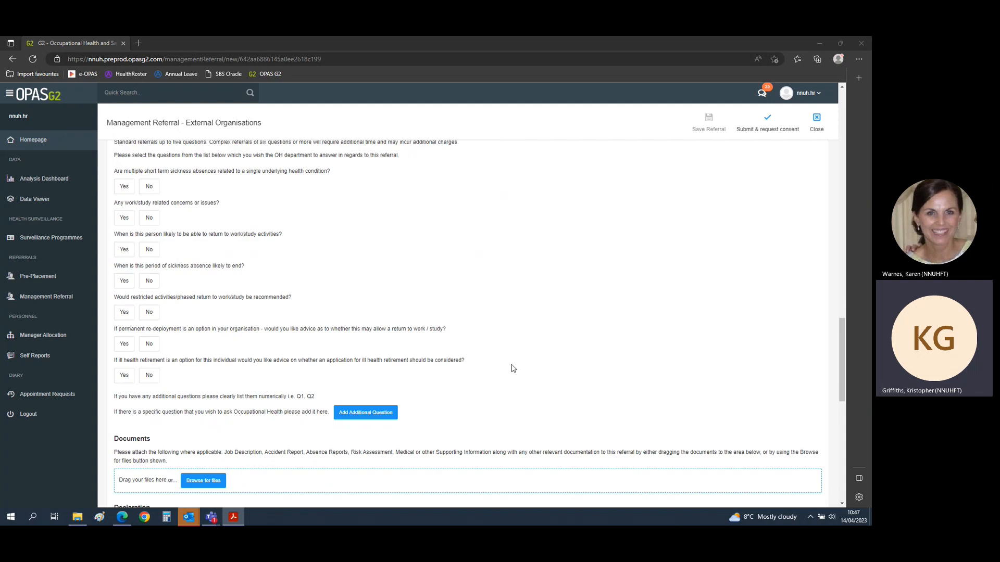
pyautogui.scroll(-1, 512, 369)
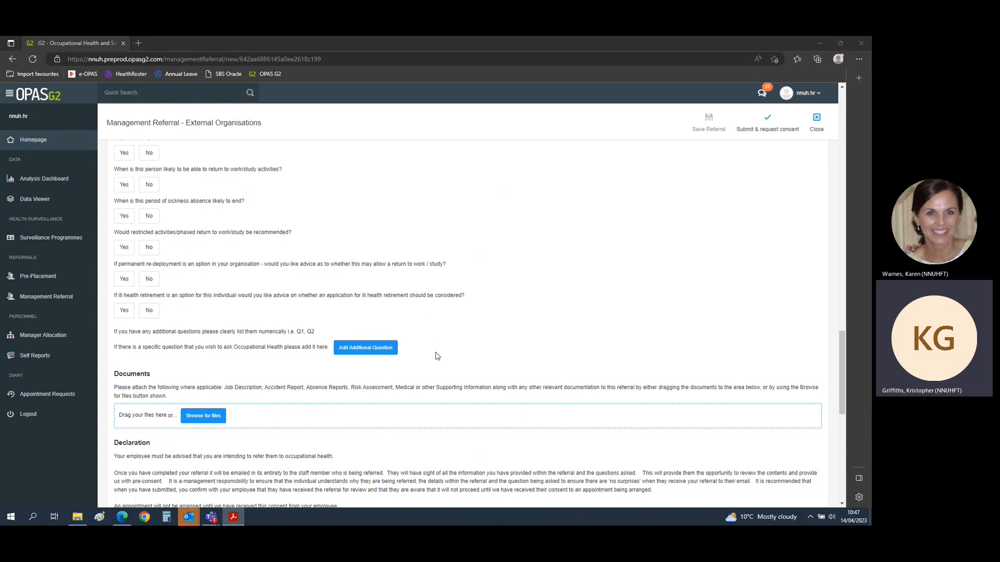
# Step: Read the form's Documents and Declaration sections, and go back to the line manager and employee details
pyautogui.scroll(-3, 443, 352)
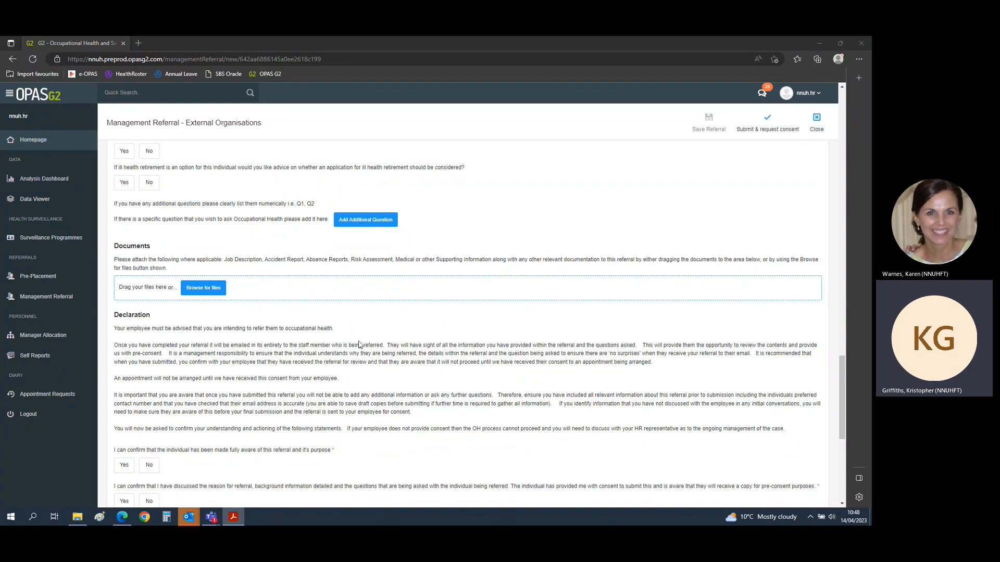
pyautogui.scroll(-3, 359, 344)
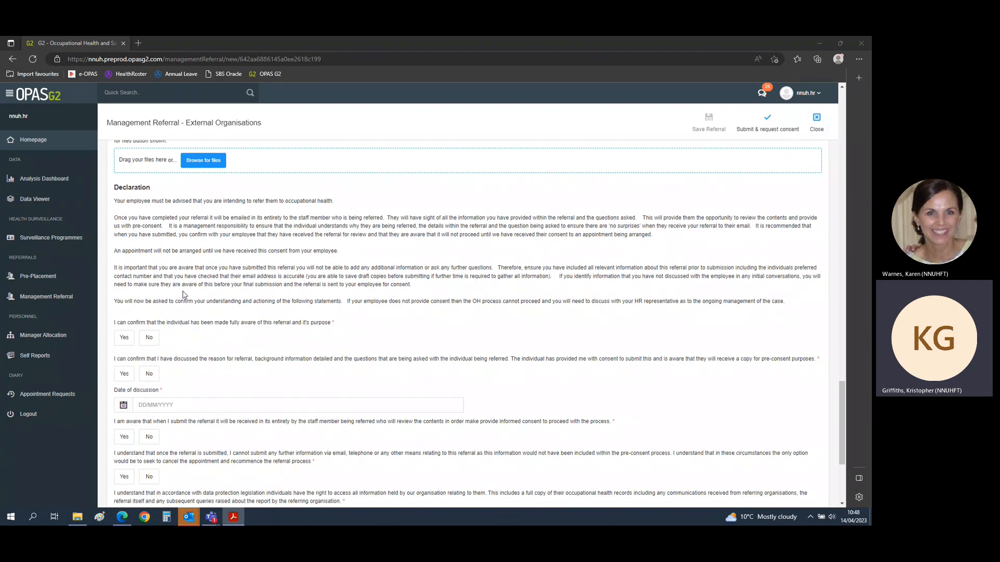
pyautogui.scroll(-2, 195, 244)
pyautogui.scroll(-1, 203, 218)
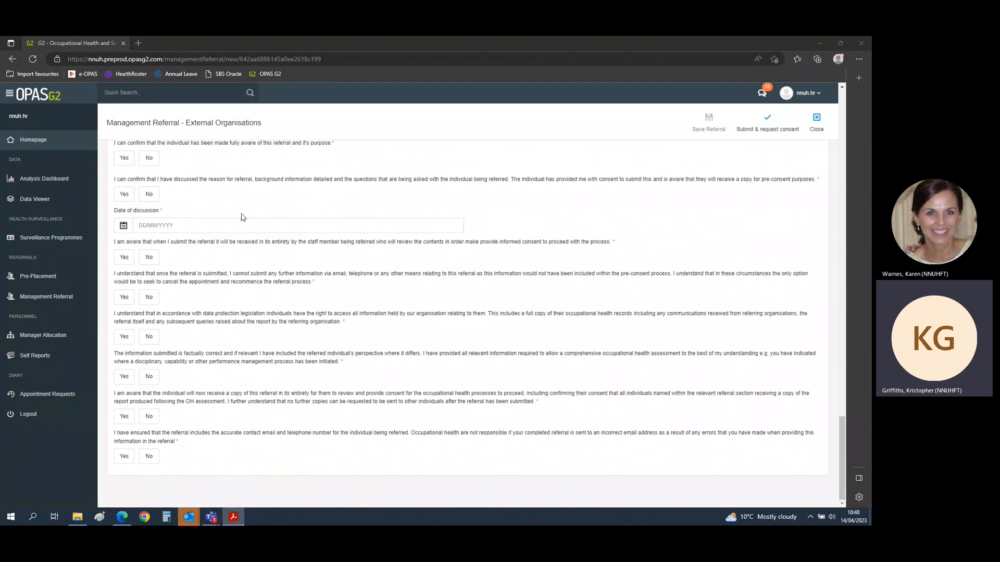
pyautogui.scroll(6, 312, 292)
pyautogui.scroll(-3, 360, 366)
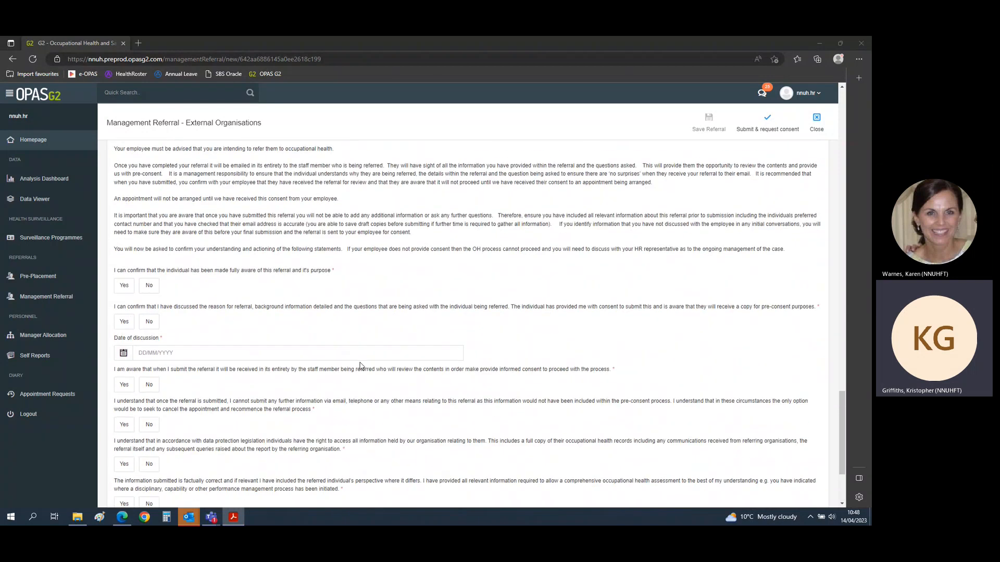
pyautogui.scroll(10, 365, 369)
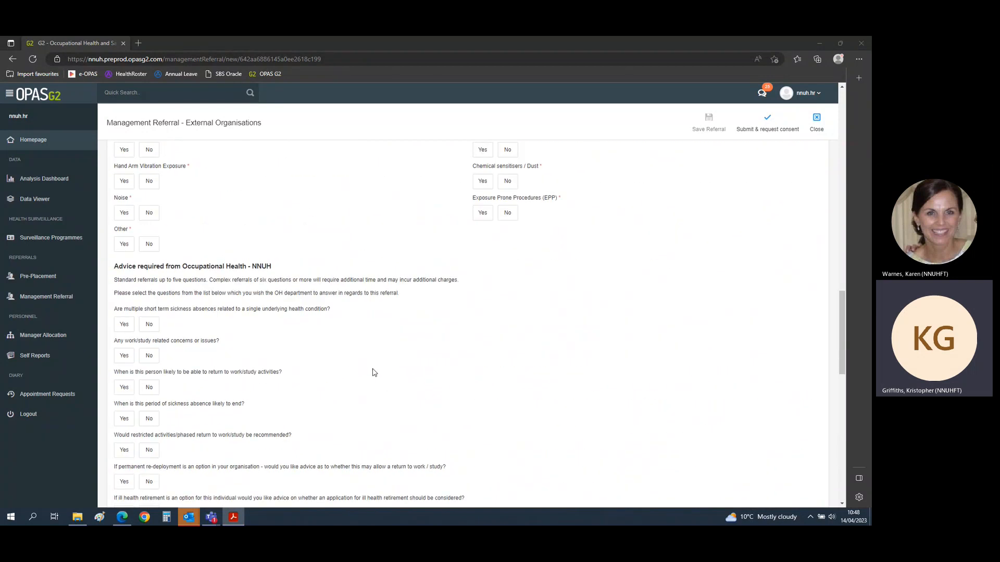
pyautogui.scroll(15, 373, 372)
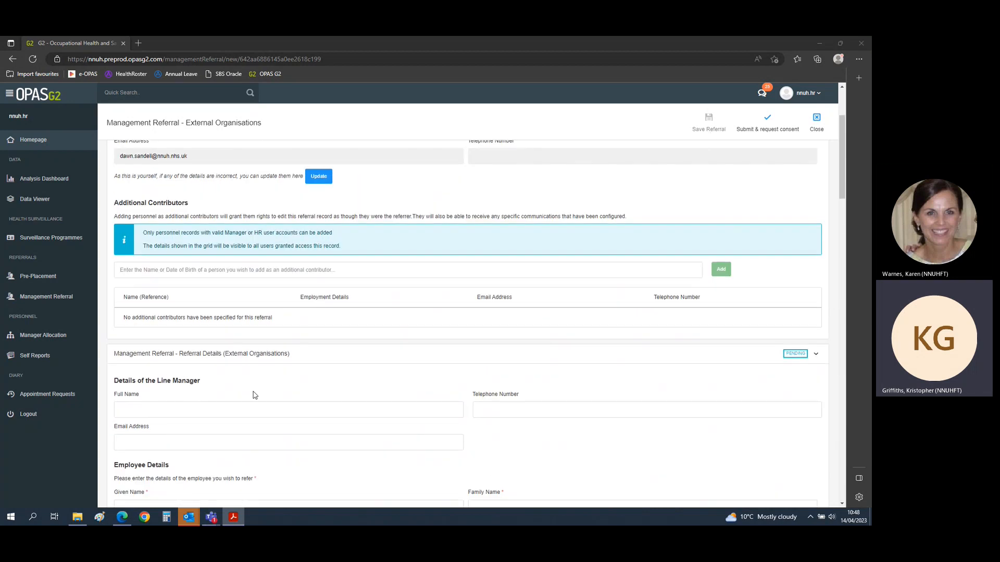
pyautogui.scroll(3, 260, 397)
pyautogui.scroll(-6, 262, 398)
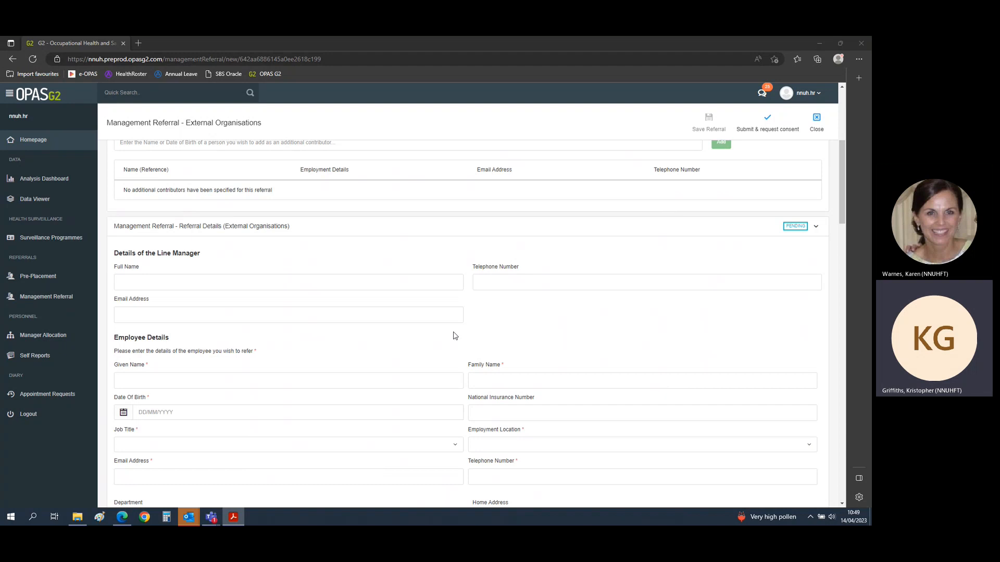
# Step: Leave the referral form for the Management Referral dashboard and collapse the Recently Finished and In Progress sections
pyautogui.click(40, 301)
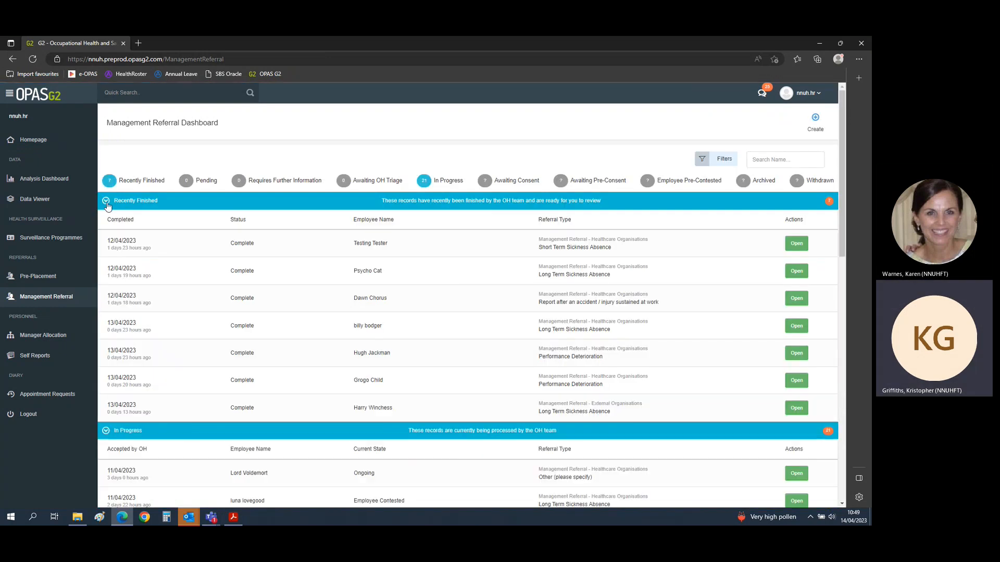
pyautogui.click(106, 202)
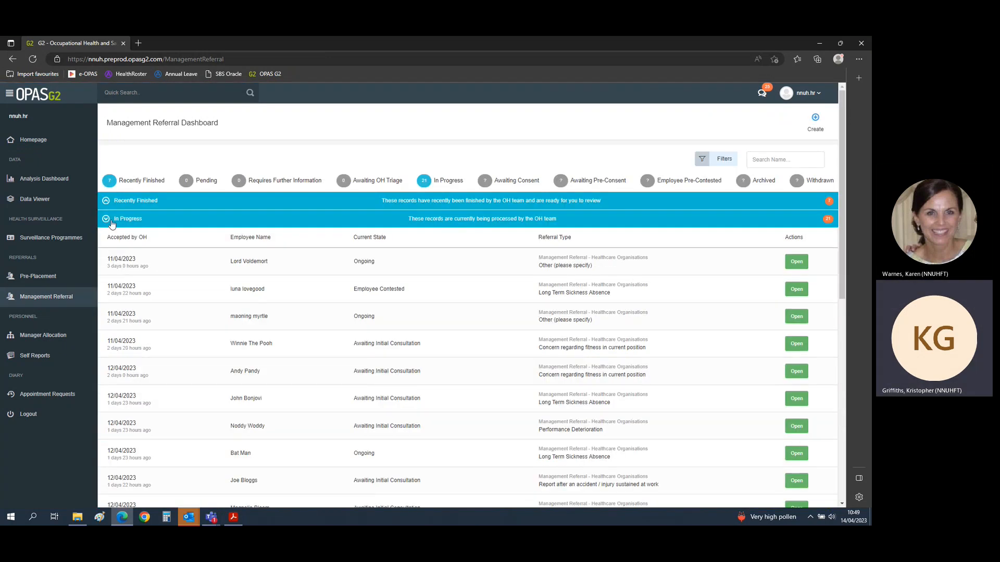
pyautogui.click(107, 220)
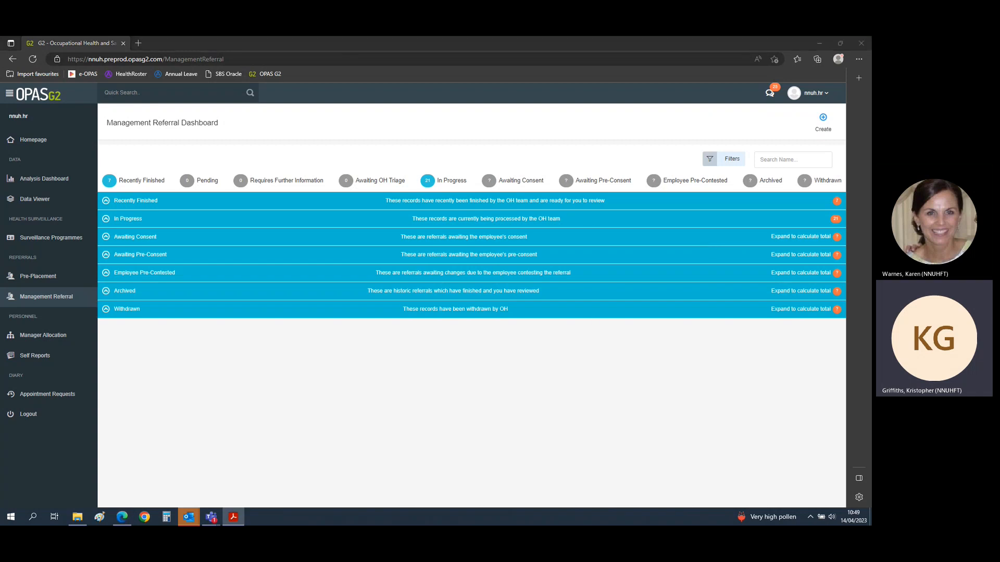
# Step: Expand the Awaiting Pre-Consent section to view the referrals waiting for employee pre-consent, and collapse it again
pyautogui.click(591, 180)
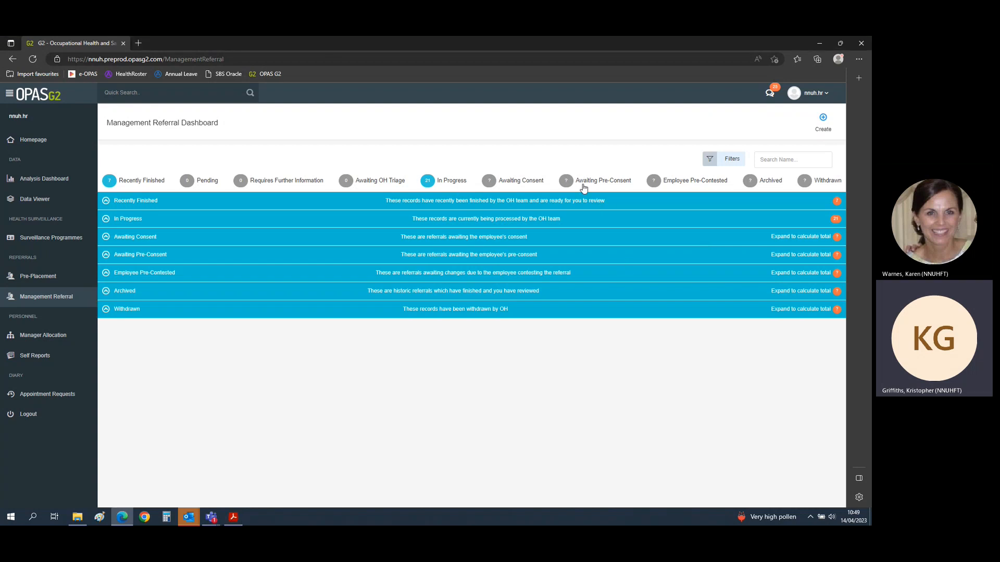
pyautogui.click(108, 256)
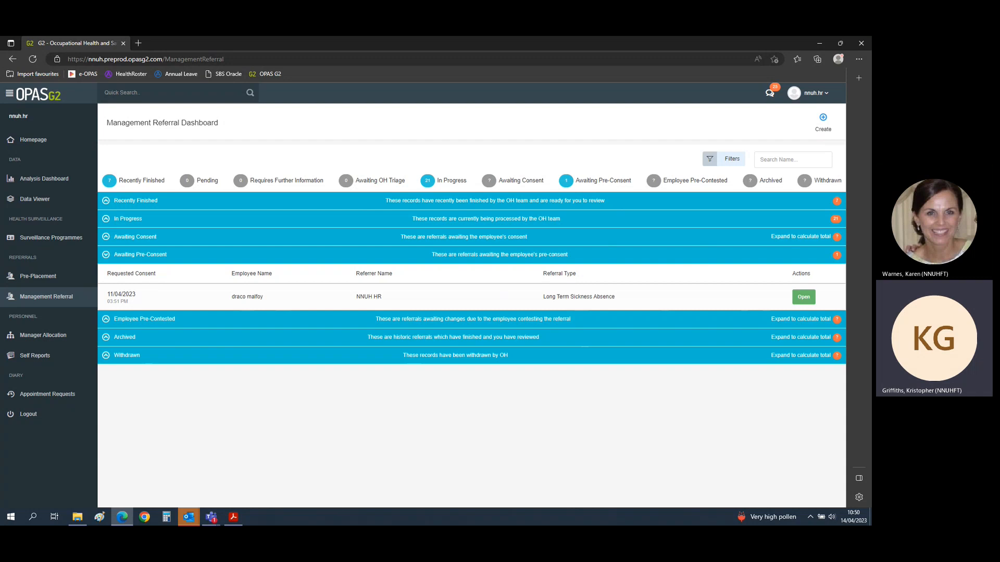
pyautogui.hotkey('alt', 'Tab')
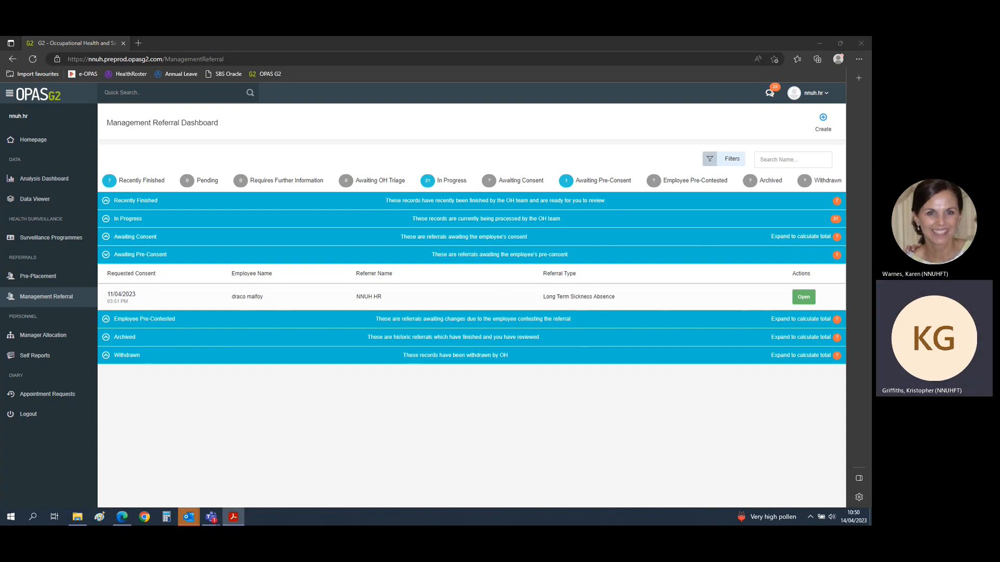
pyautogui.click(301, 413)
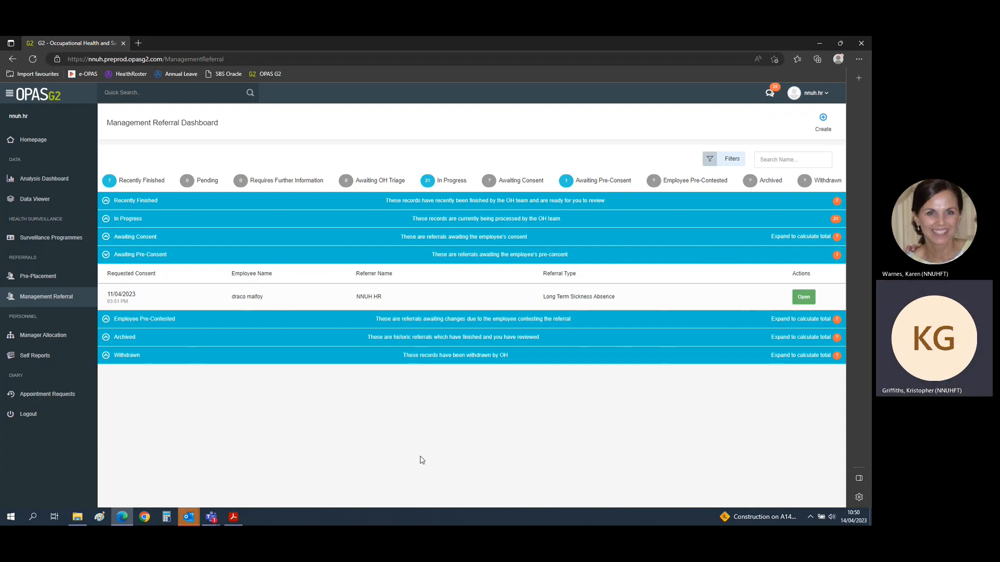
pyautogui.click(107, 257)
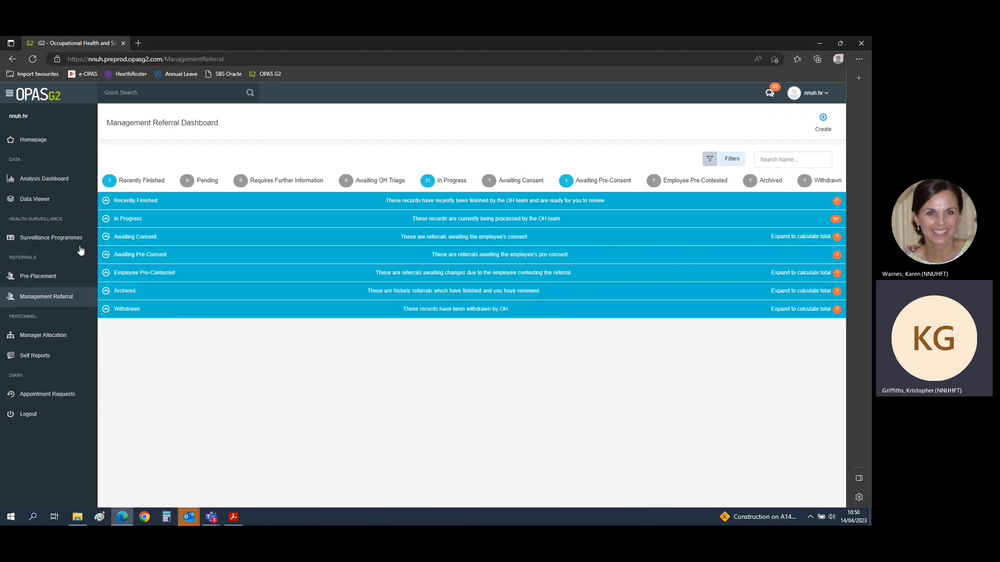
# Step: Open the first In Progress referral to check its referral activity, and return to the Management Referral dashboard
pyautogui.click(105, 219)
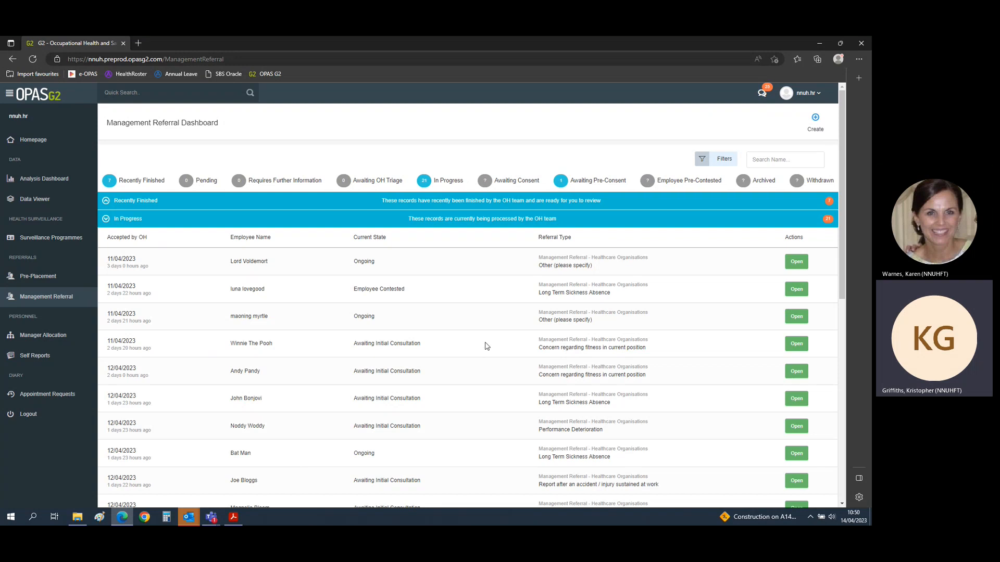
pyautogui.click(789, 265)
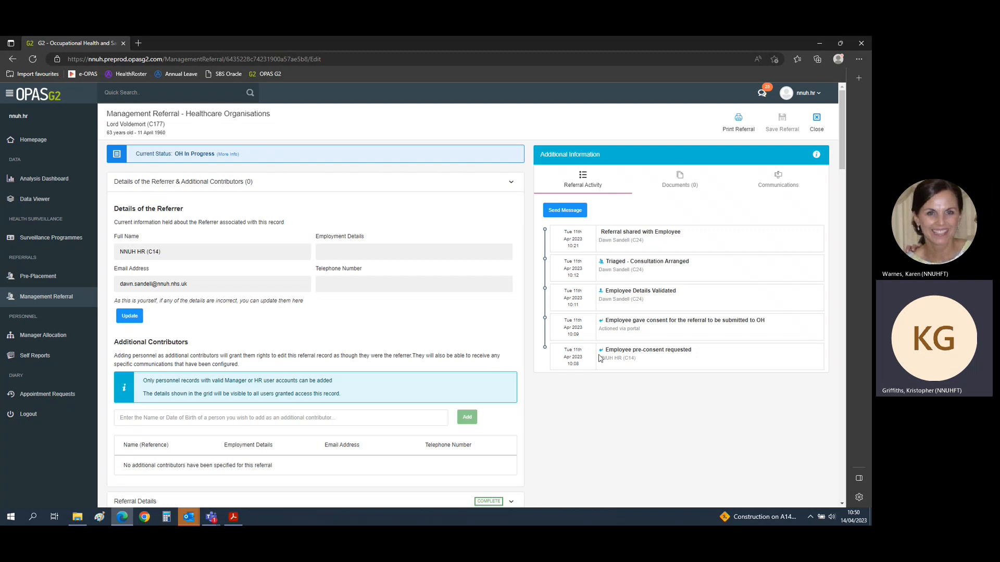
pyautogui.click(35, 304)
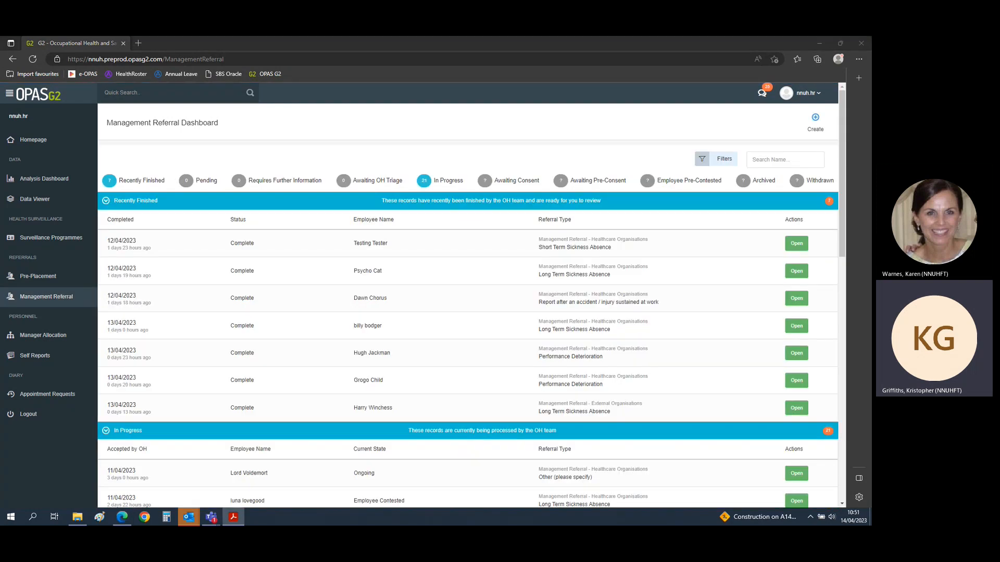
# Step: Leave only the Recently Finished section expanded on the dashboard and open the first completed referral in it
pyautogui.click(105, 202)
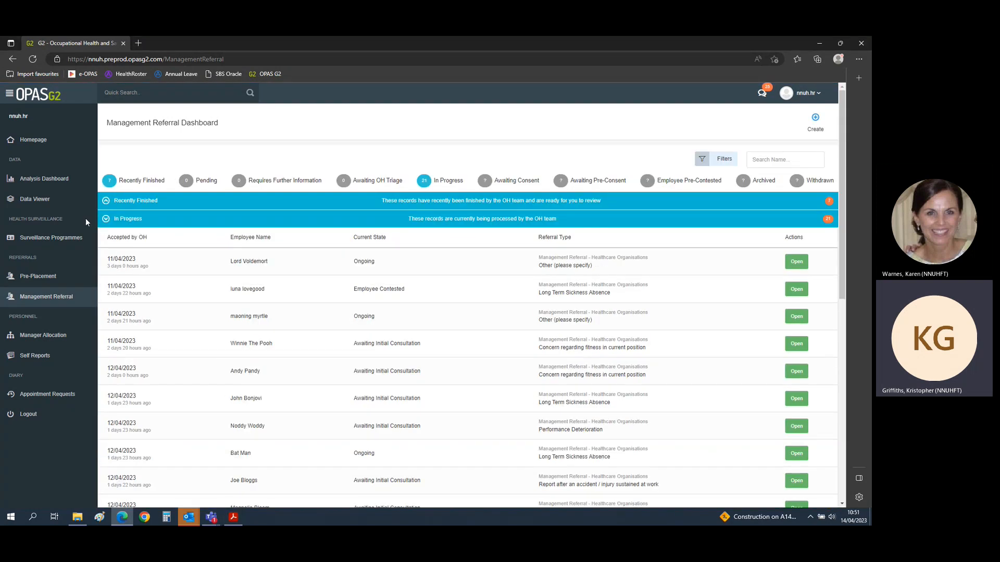
pyautogui.click(106, 219)
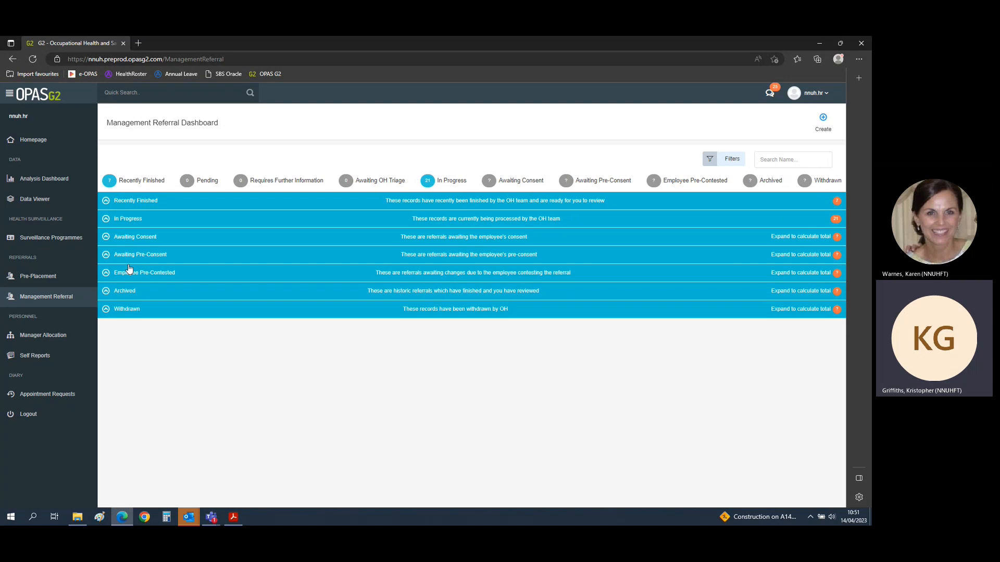
pyautogui.click(111, 202)
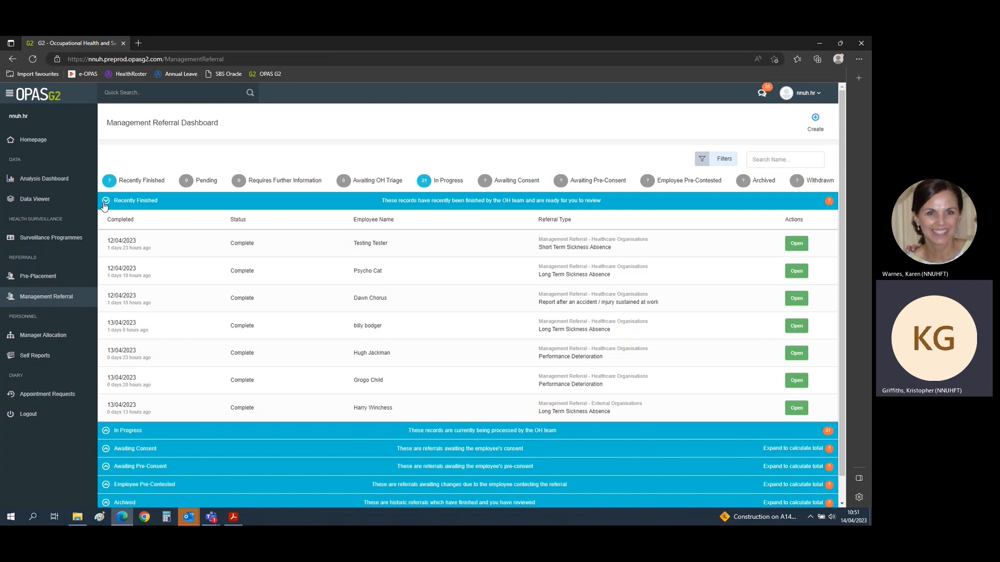
pyautogui.click(790, 244)
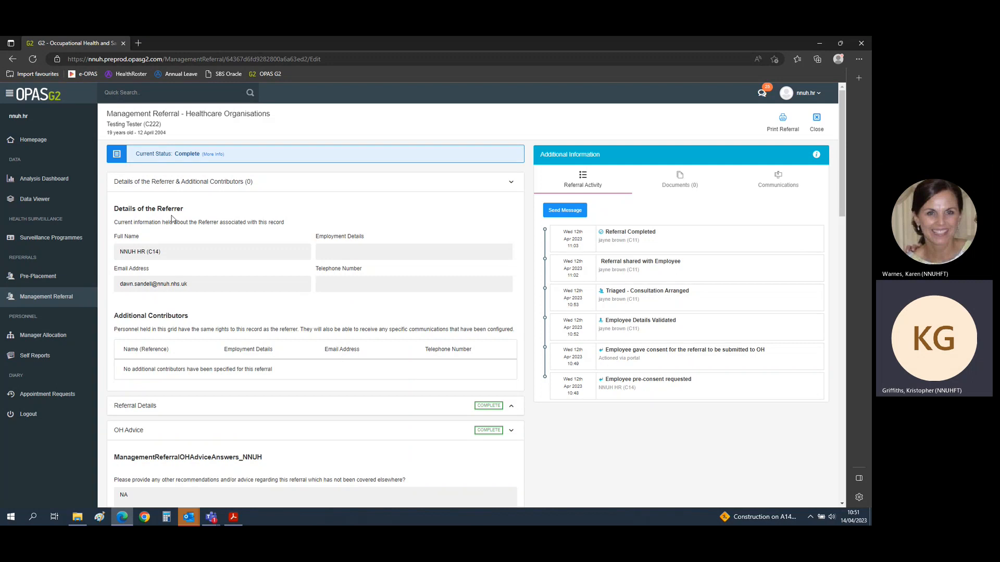
# Step: Review the completed referral's referrer details and its Referral Details section, and collapse that section again
pyautogui.scroll(-3, 290, 251)
pyautogui.scroll(2, 224, 211)
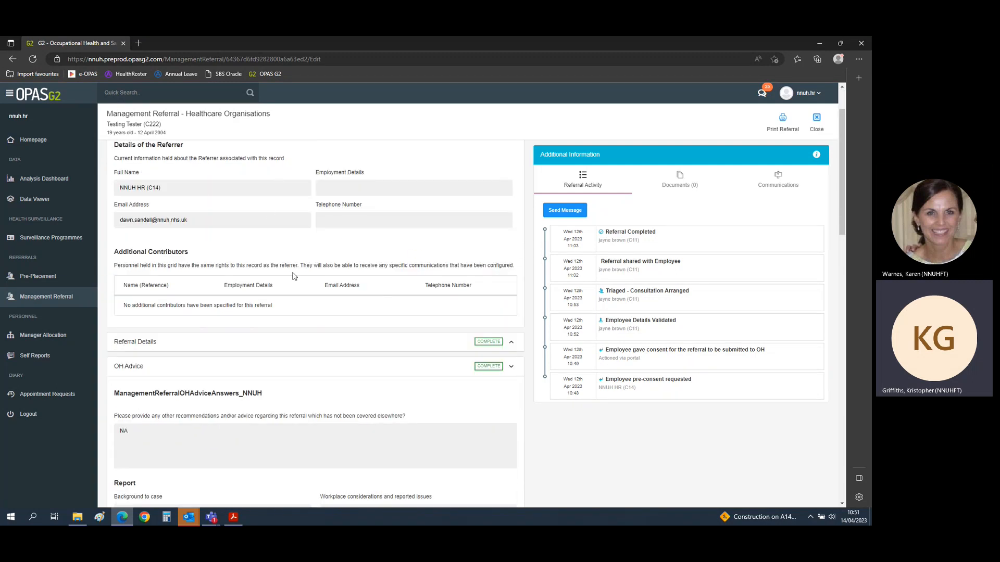
pyautogui.scroll(-1, 353, 291)
pyautogui.click(510, 281)
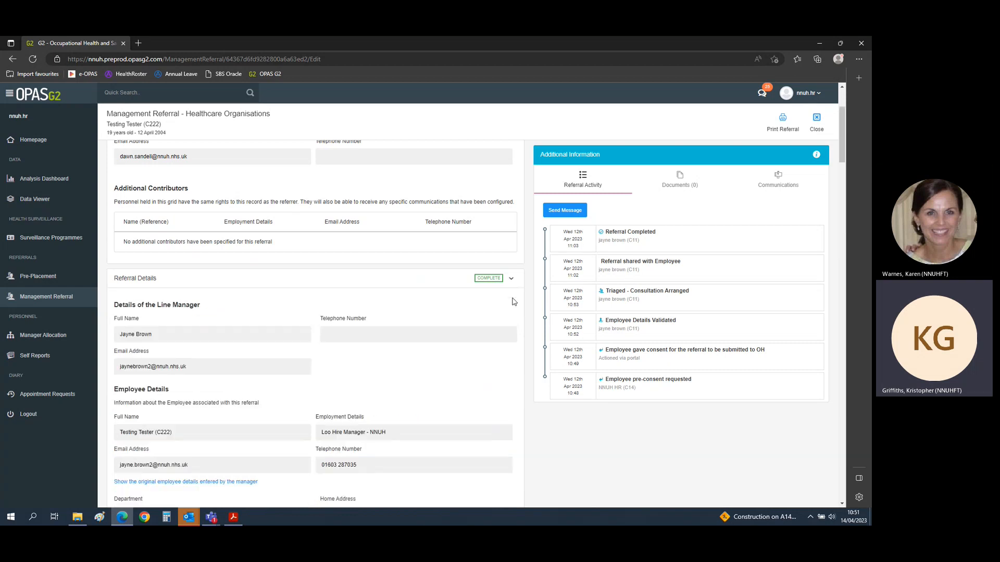
pyautogui.scroll(-2, 324, 340)
pyautogui.scroll(2, 281, 343)
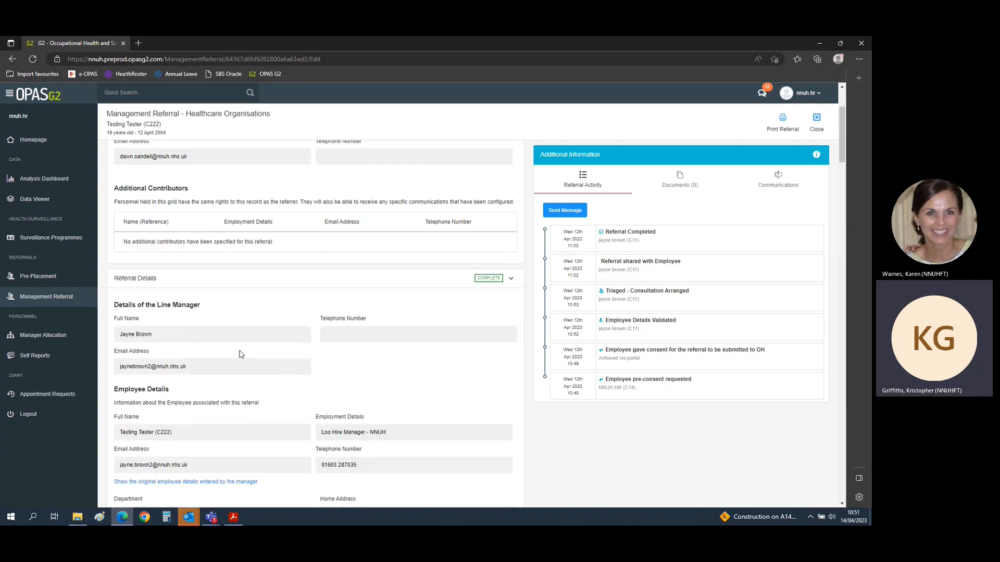
pyautogui.click(512, 279)
# Step: Read the OH Advice section and its Report answers, from the case background down to the summary
pyautogui.scroll(-2, 285, 339)
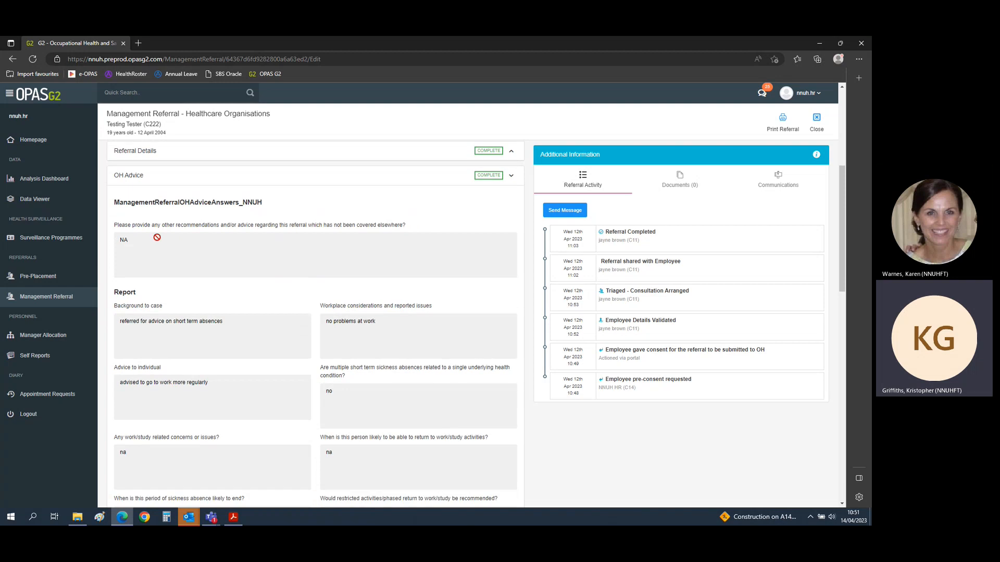
pyautogui.scroll(-2, 296, 261)
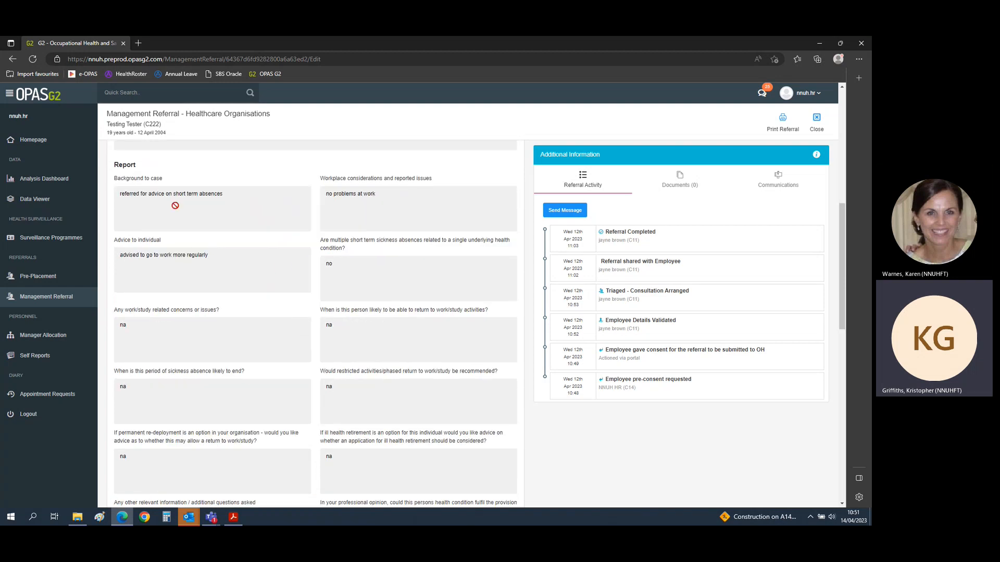
pyautogui.scroll(-3, 193, 321)
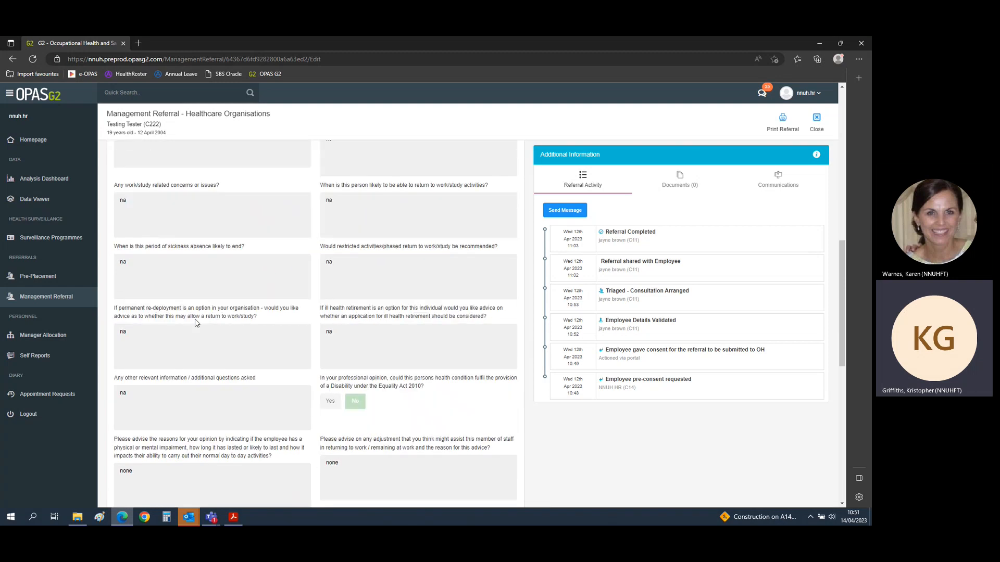
pyautogui.scroll(-2, 238, 328)
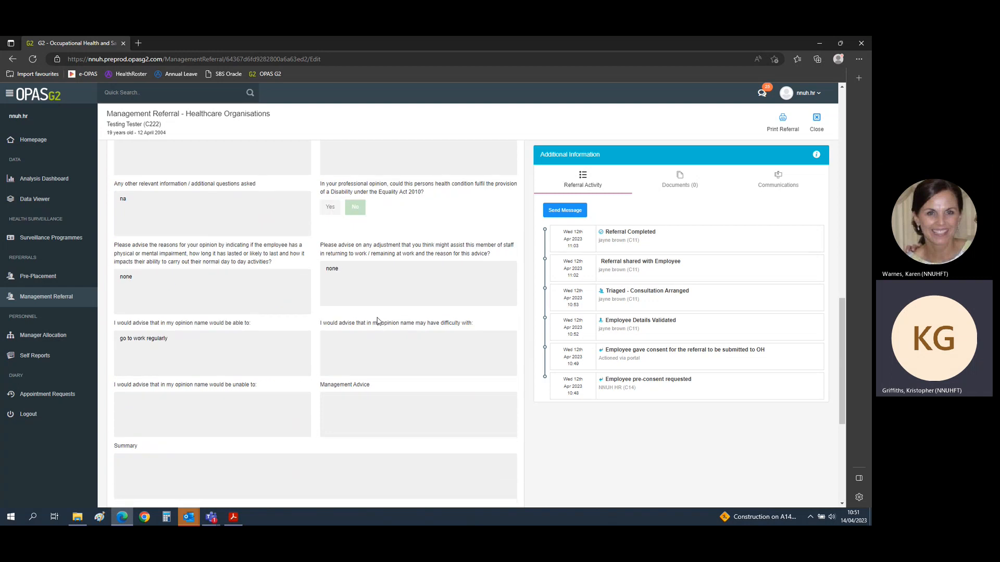
pyautogui.scroll(9, 308, 331)
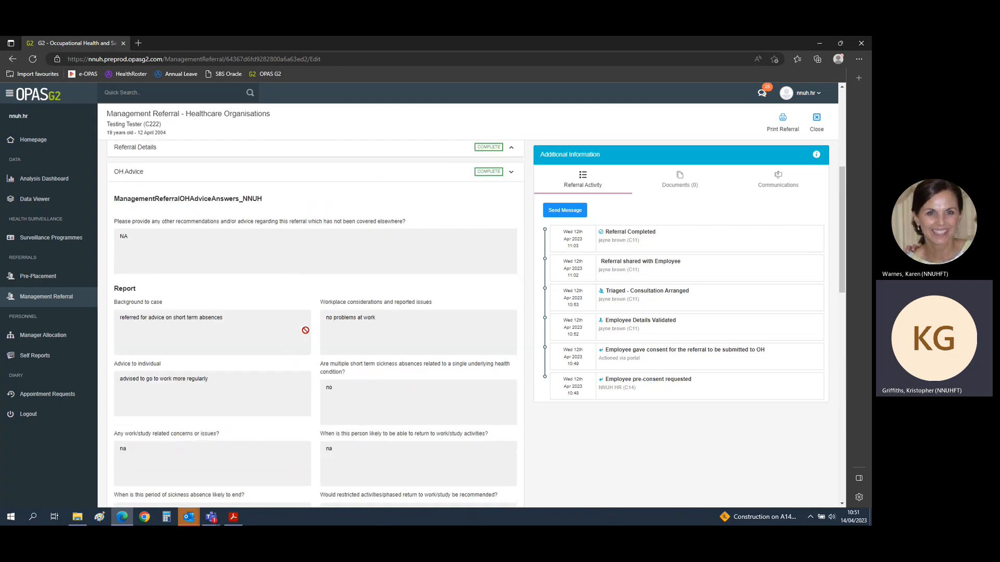
pyautogui.scroll(2, 305, 330)
pyautogui.scroll(-2, 354, 408)
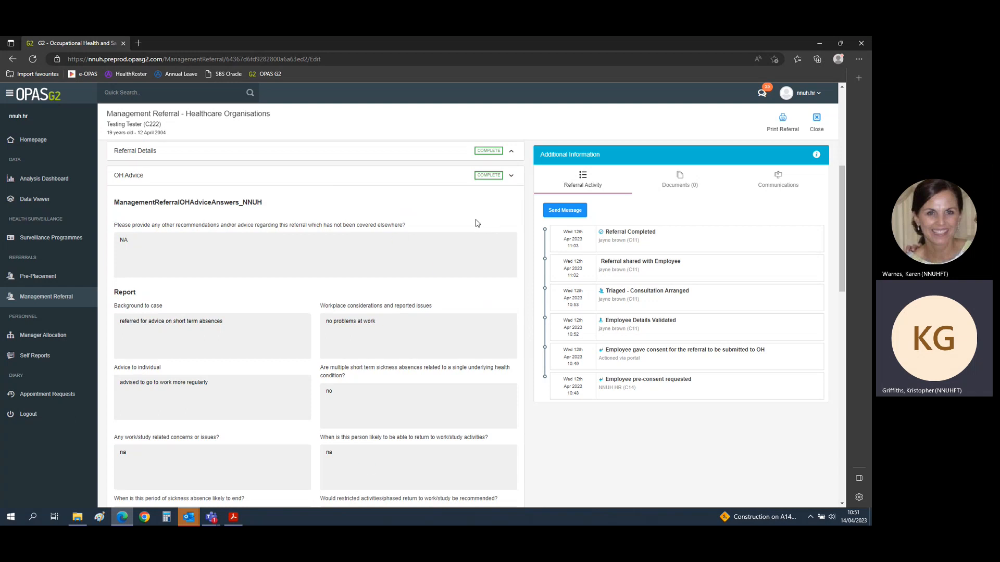
pyautogui.scroll(-2, 453, 312)
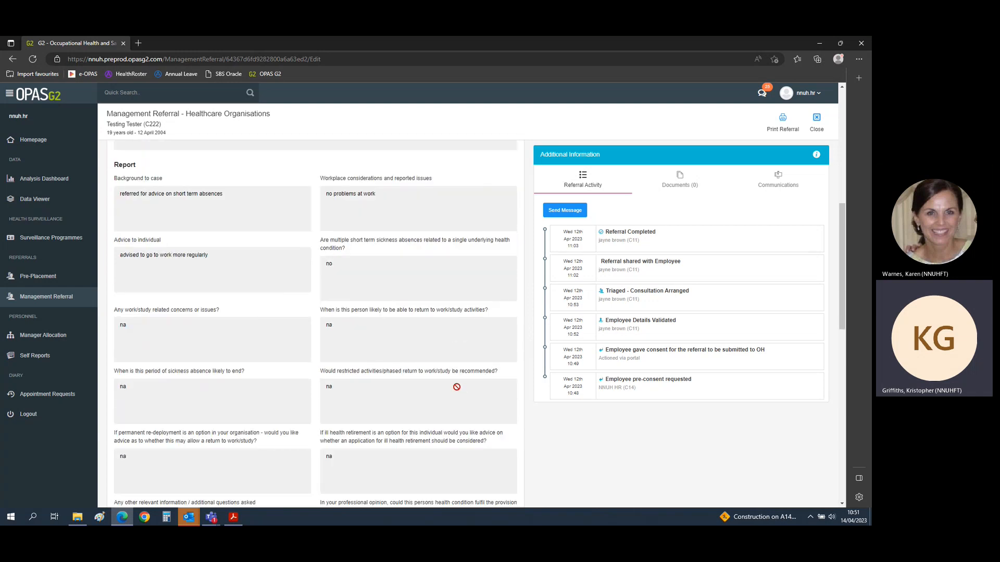
# Step: Start a new communication from the referral's communications and download the Management Referral - Outcome Report (Adhoc Editable)
pyautogui.click(791, 192)
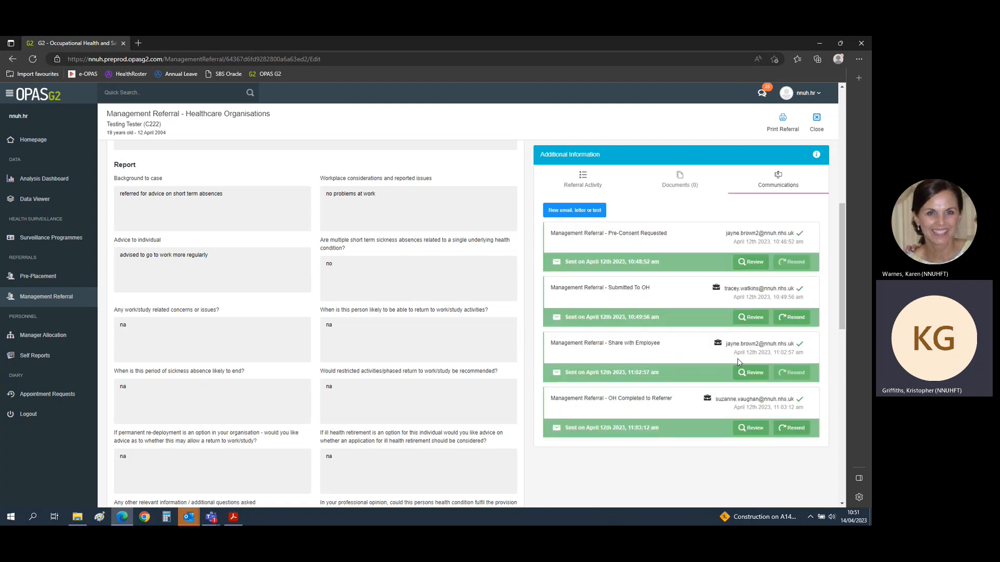
pyautogui.click(592, 213)
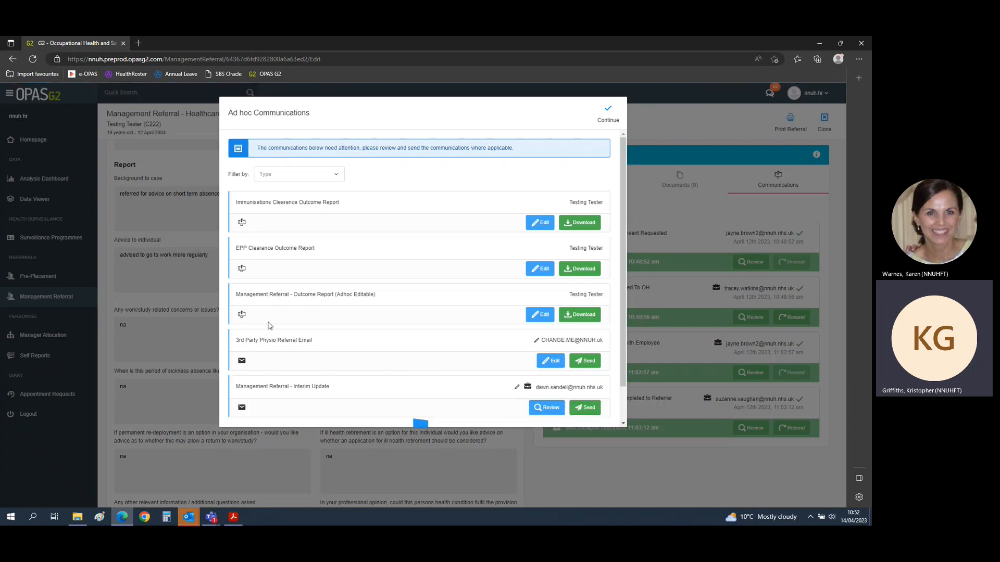
pyautogui.click(578, 324)
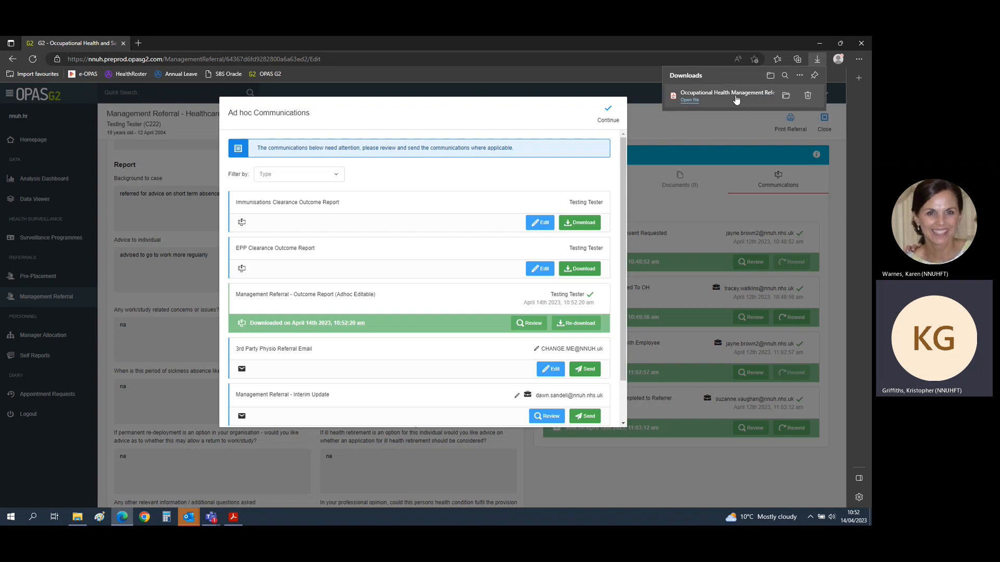
# Step: Open the downloaded outcome report PDF to read through it, and close it and the Ad hoc Communications dialog
pyautogui.click(683, 100)
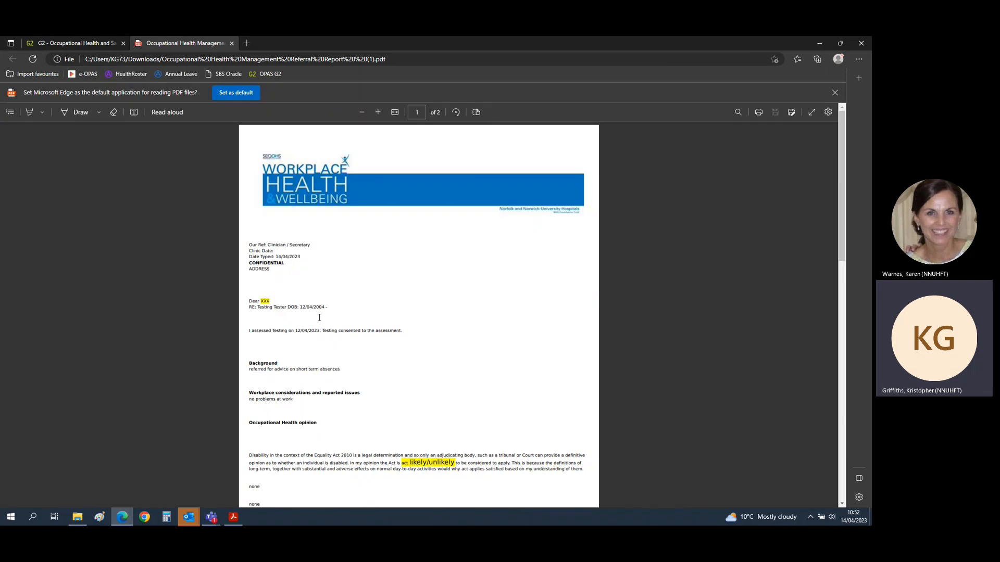
pyautogui.scroll(-20, 359, 377)
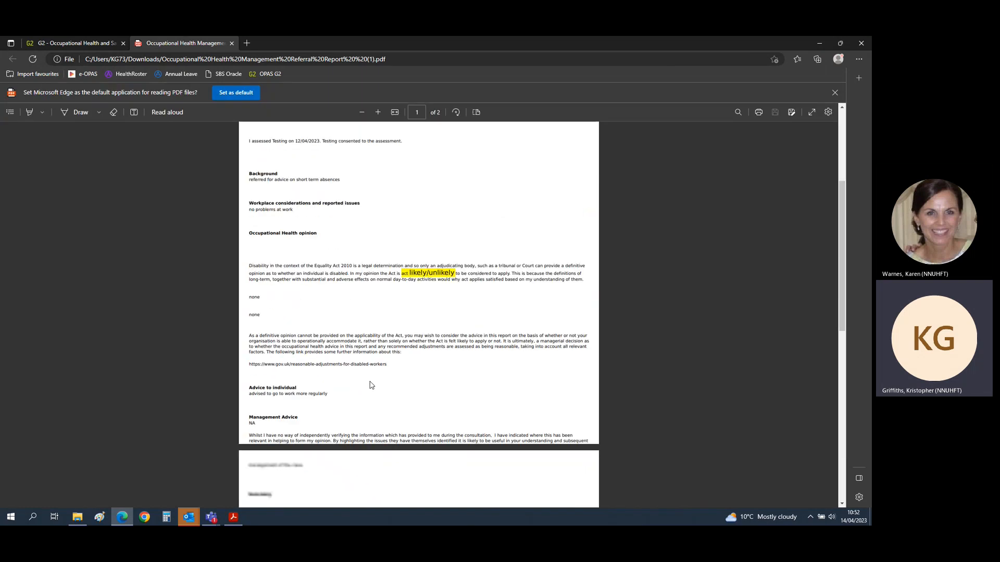
pyautogui.scroll(20, 371, 386)
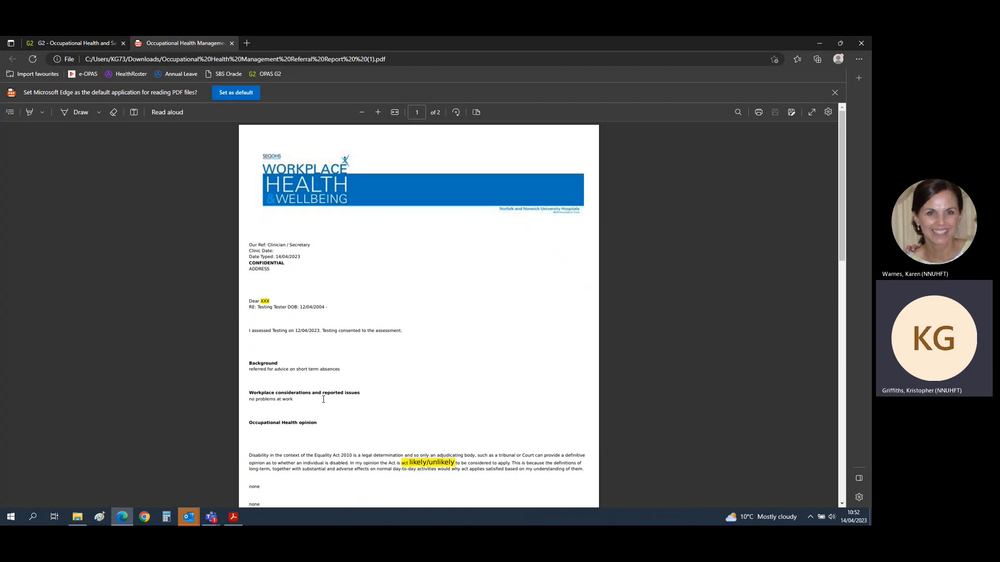
pyautogui.click(232, 42)
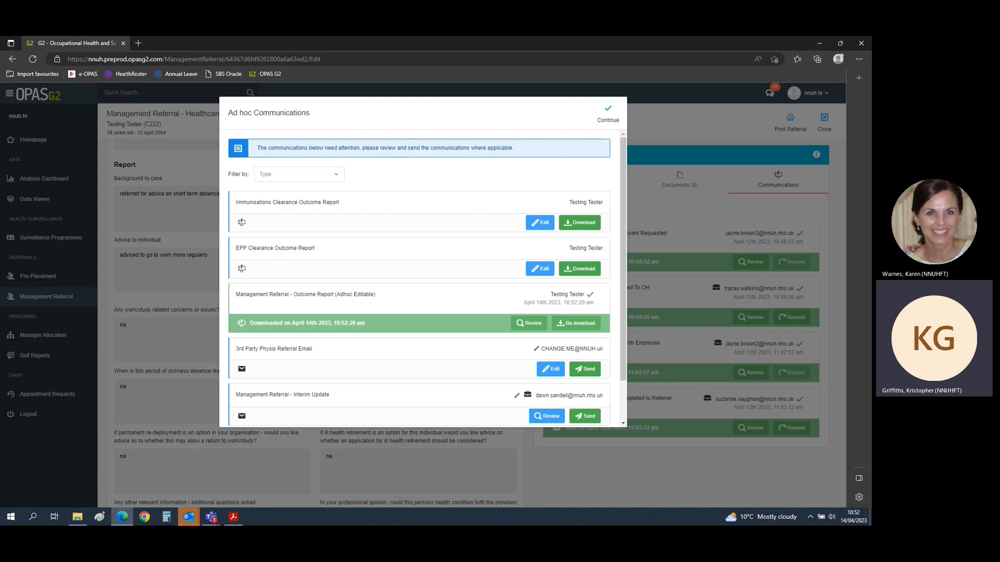
pyautogui.click(613, 116)
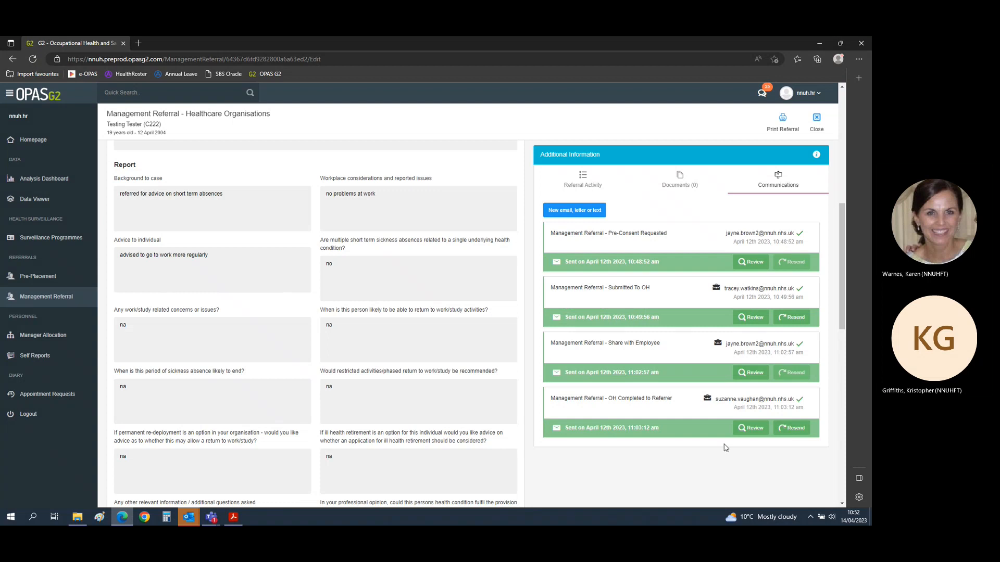